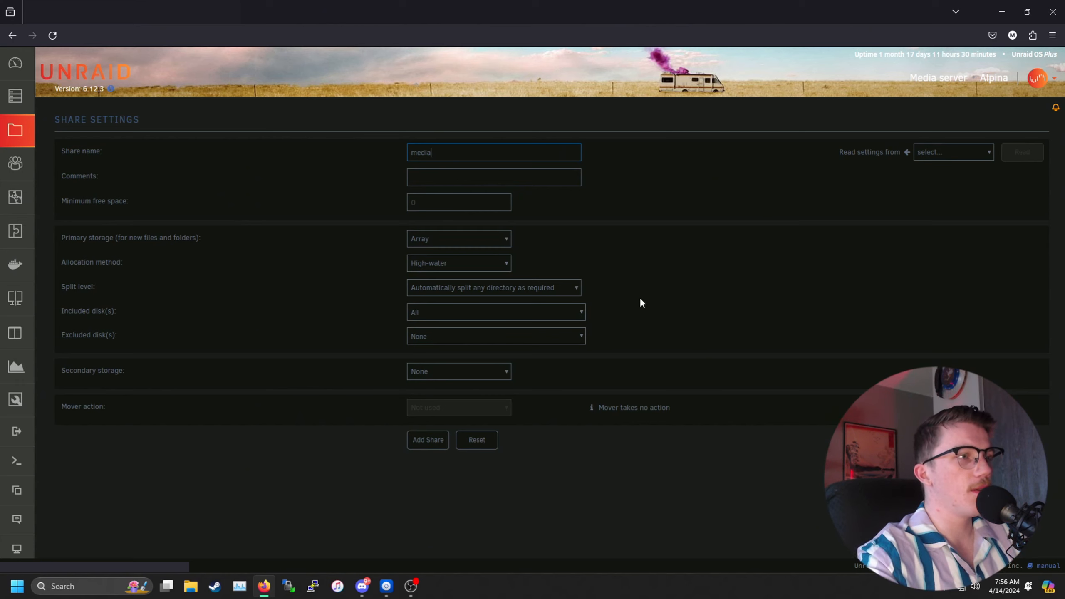
# Step: Create the media share, export it over NFS with Secure security, and apply
pyautogui.click(418, 445)
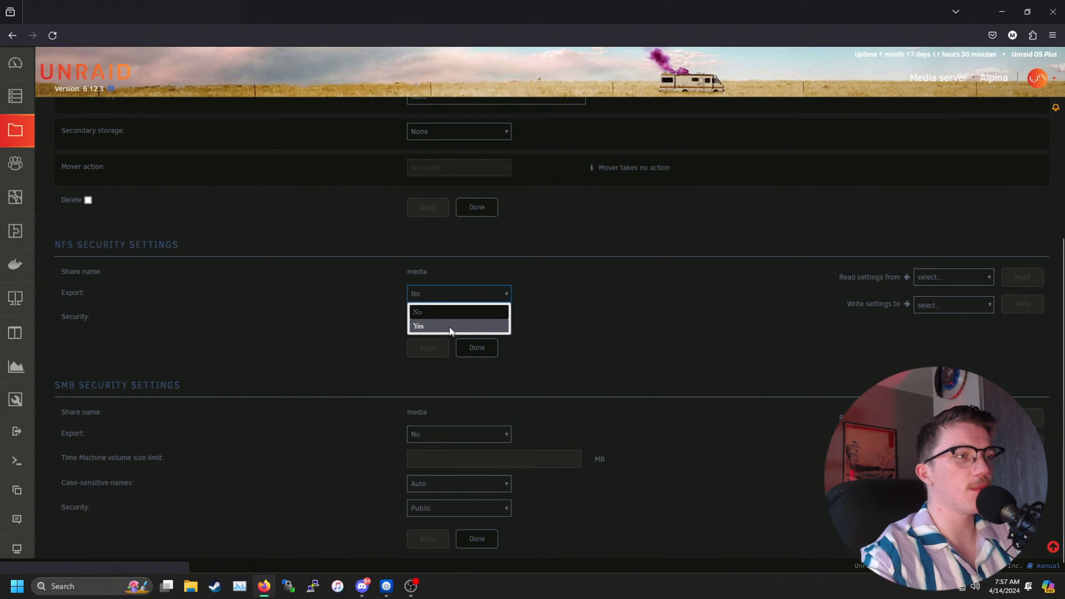
pyautogui.click(447, 328)
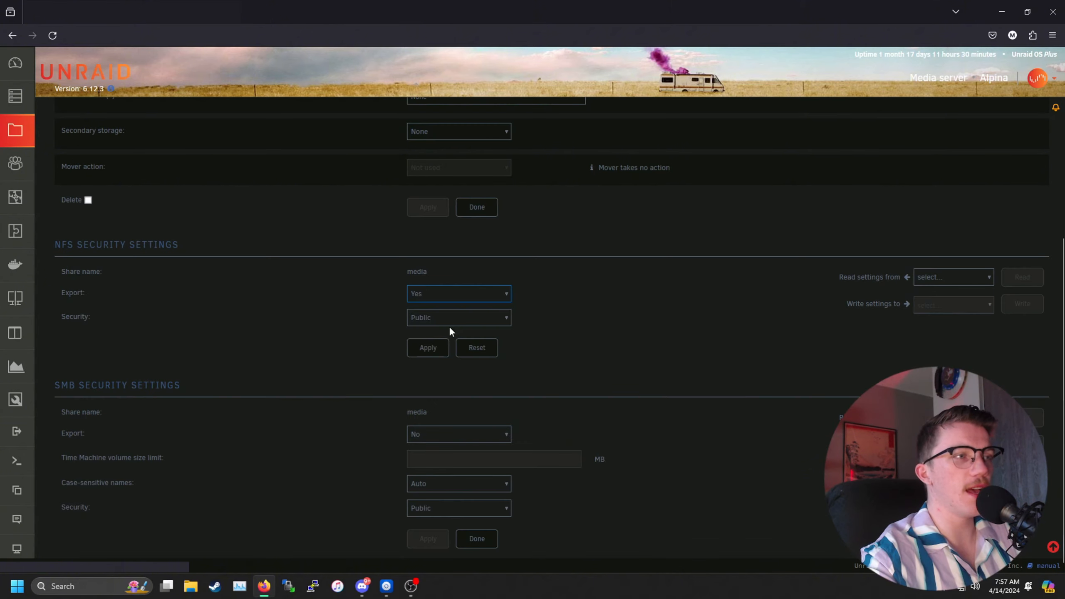
pyautogui.click(459, 317)
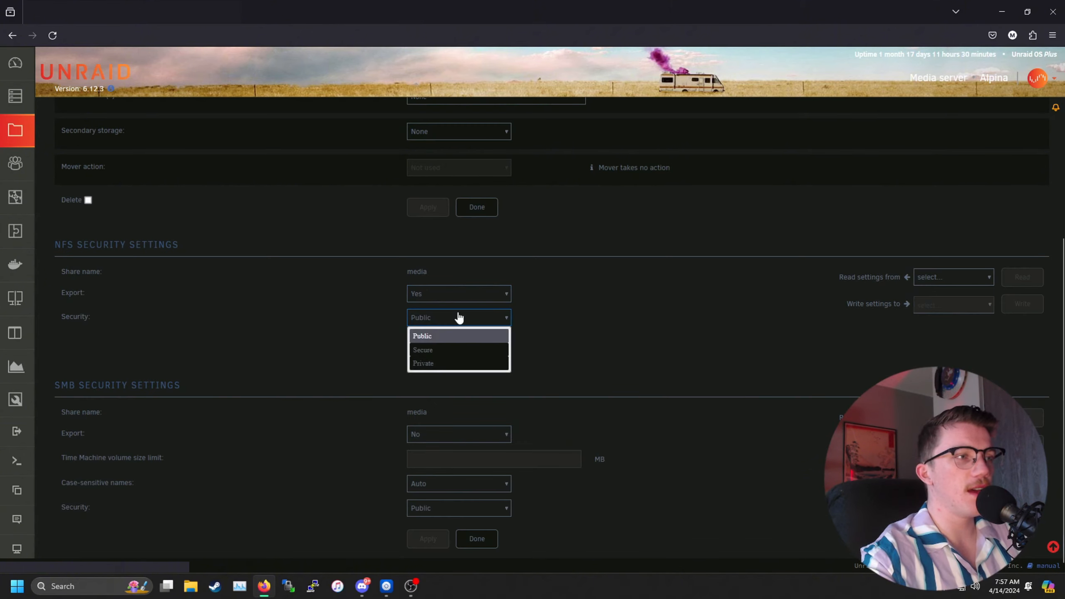
pyautogui.click(448, 351)
pyautogui.click(438, 352)
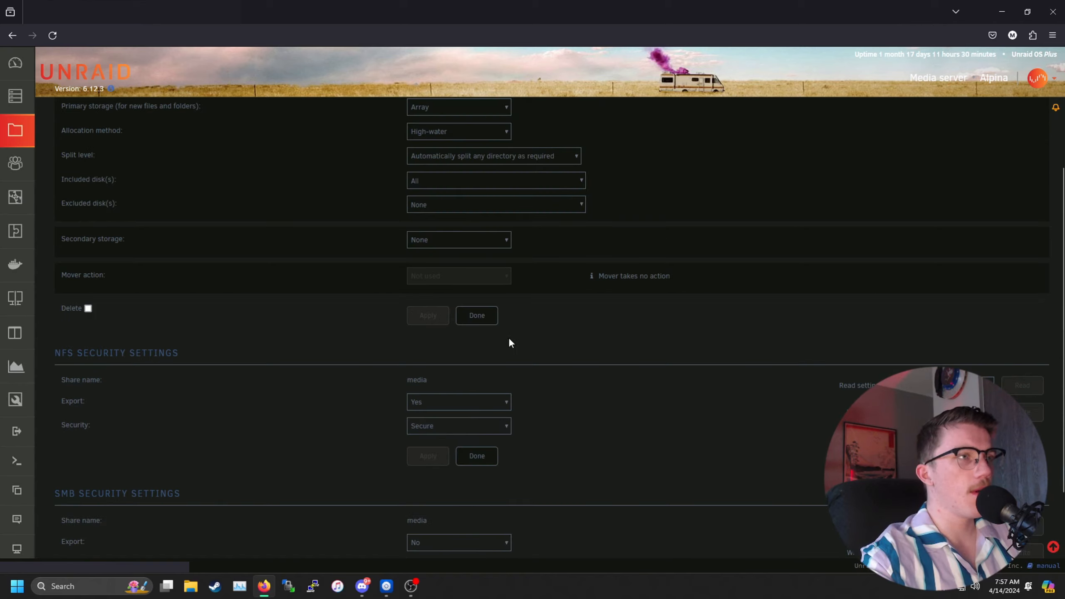
# Step: Map the server's \\…\media share to drive M: using different credentials
pyautogui.click(190, 591)
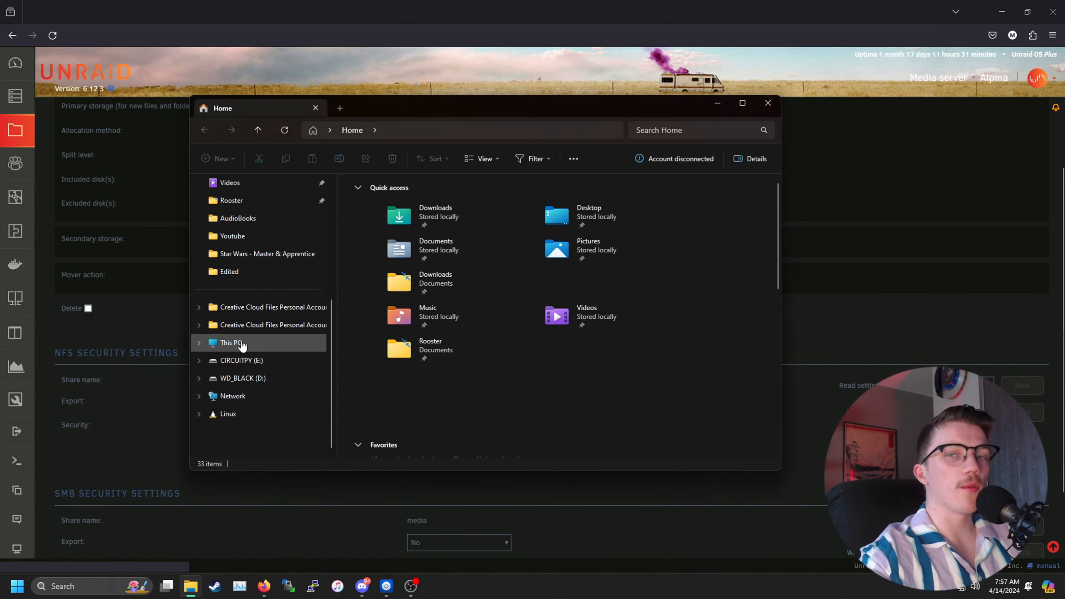
pyautogui.rightClick(242, 344)
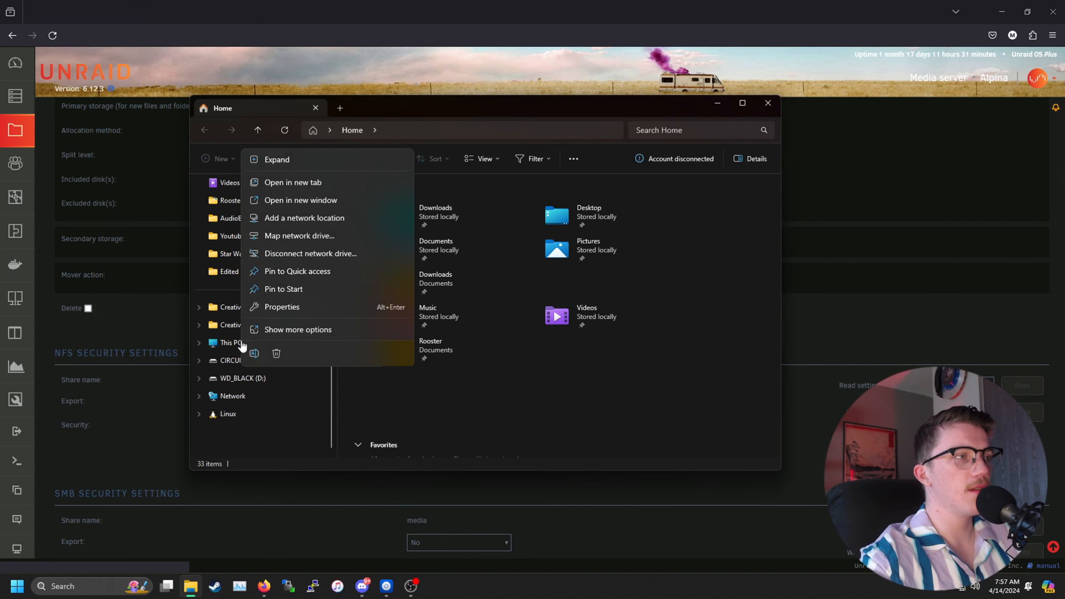
pyautogui.click(345, 238)
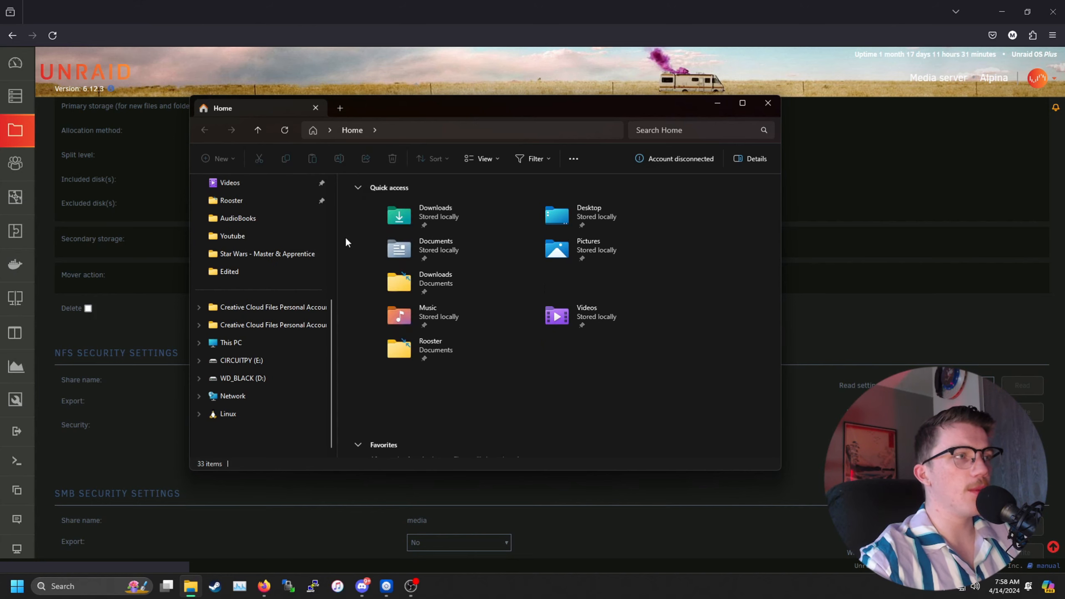
pyautogui.click(513, 254)
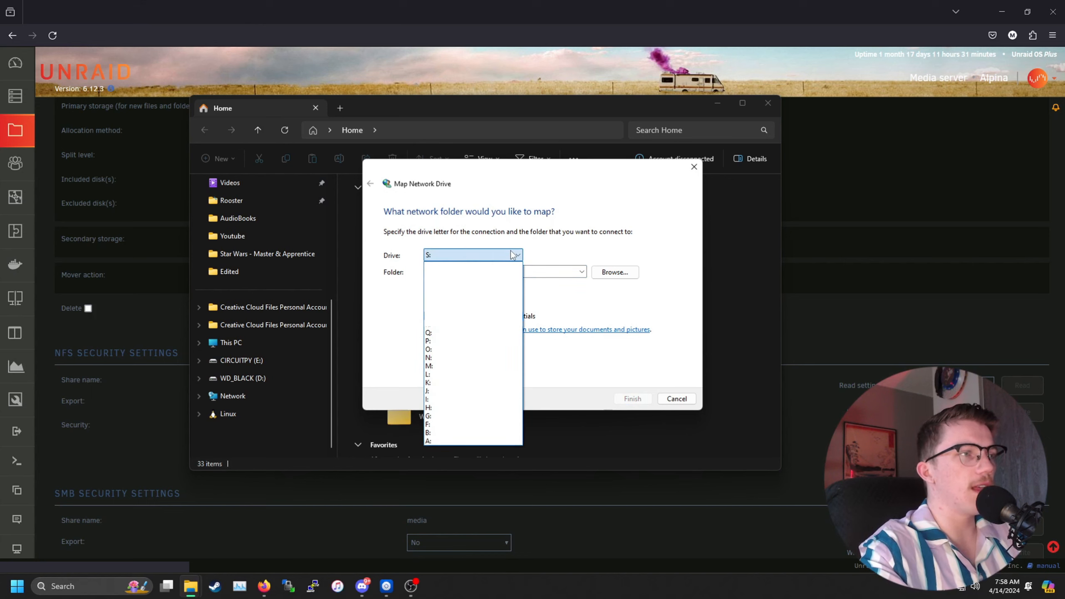
pyautogui.click(480, 366)
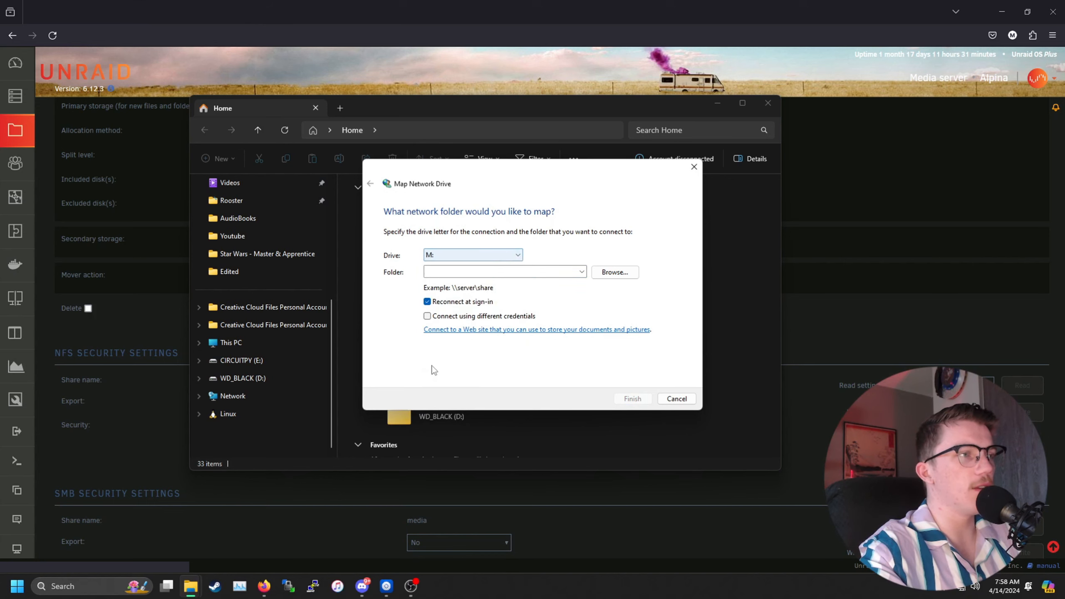
pyautogui.write('\\')
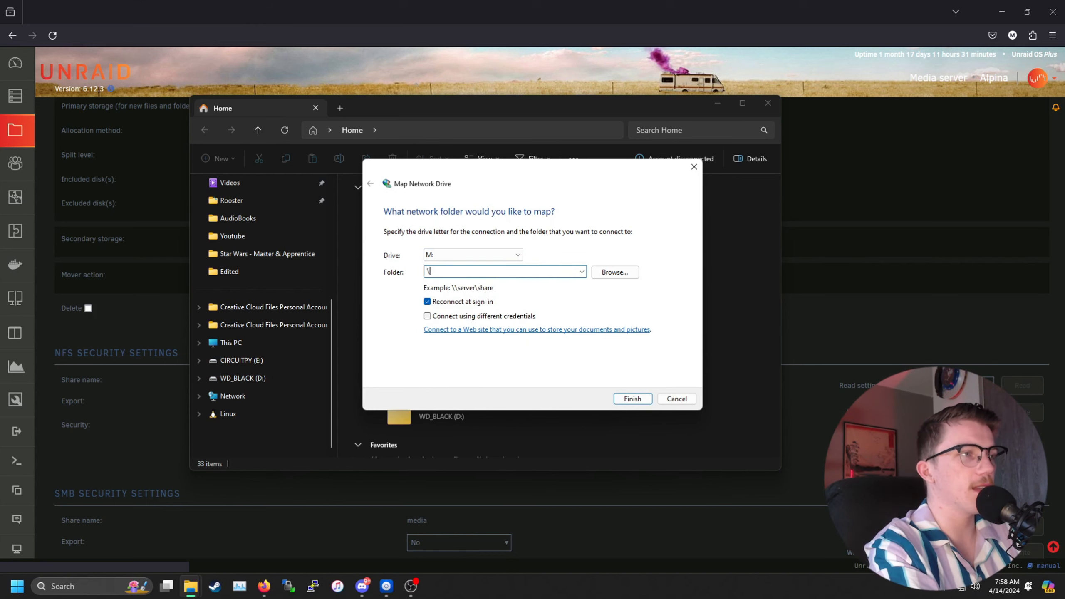
pyautogui.write('\\ \\')
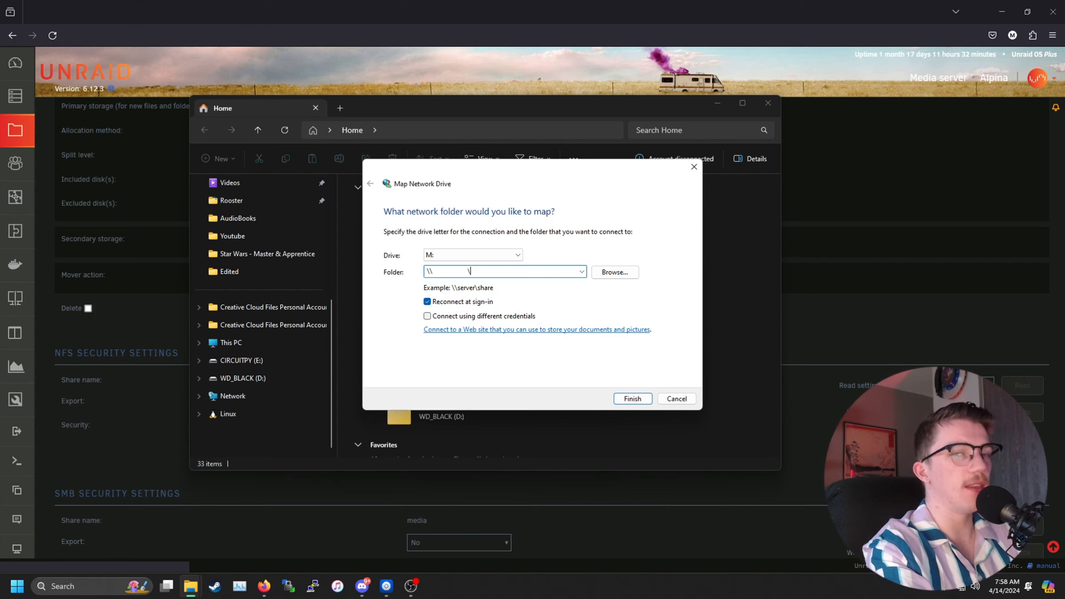
pyautogui.write('media')
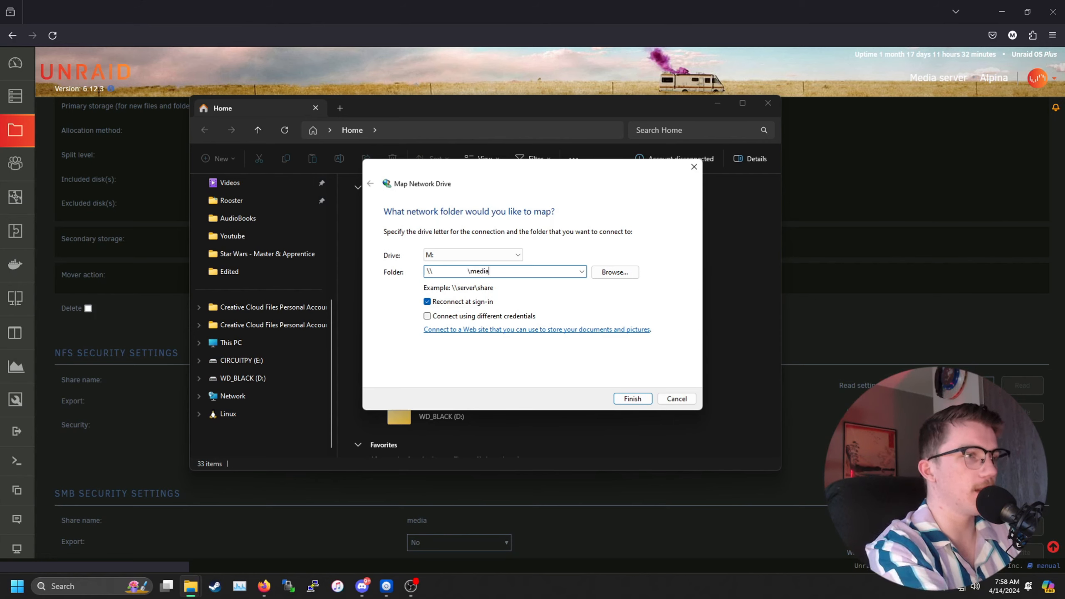
pyautogui.click(427, 316)
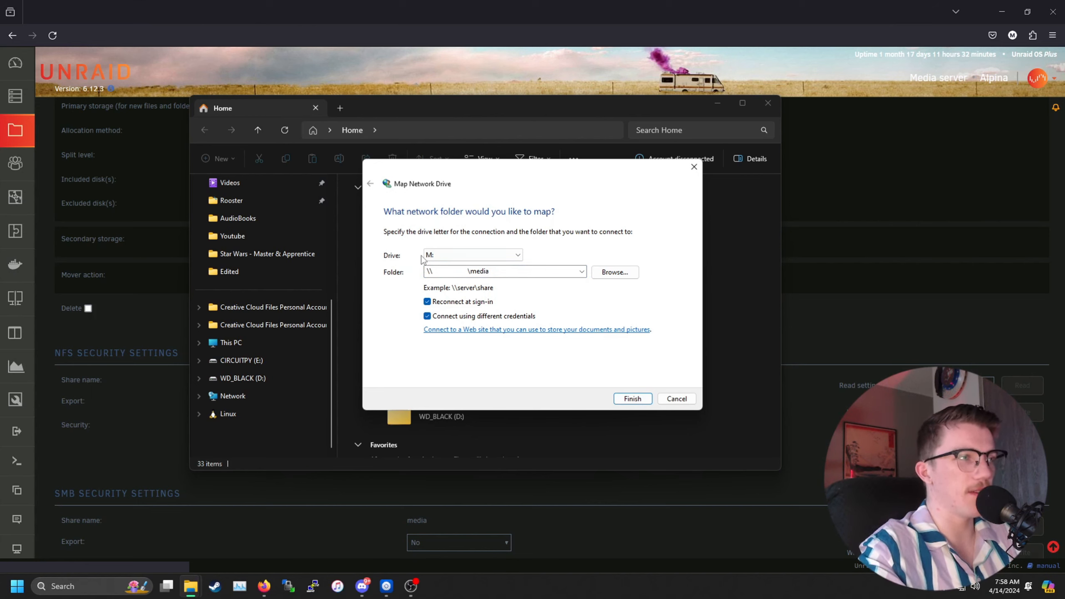
pyautogui.click(629, 399)
# Step: Sign in to the media share with the Unraid user name and password
pyautogui.write('youtube')
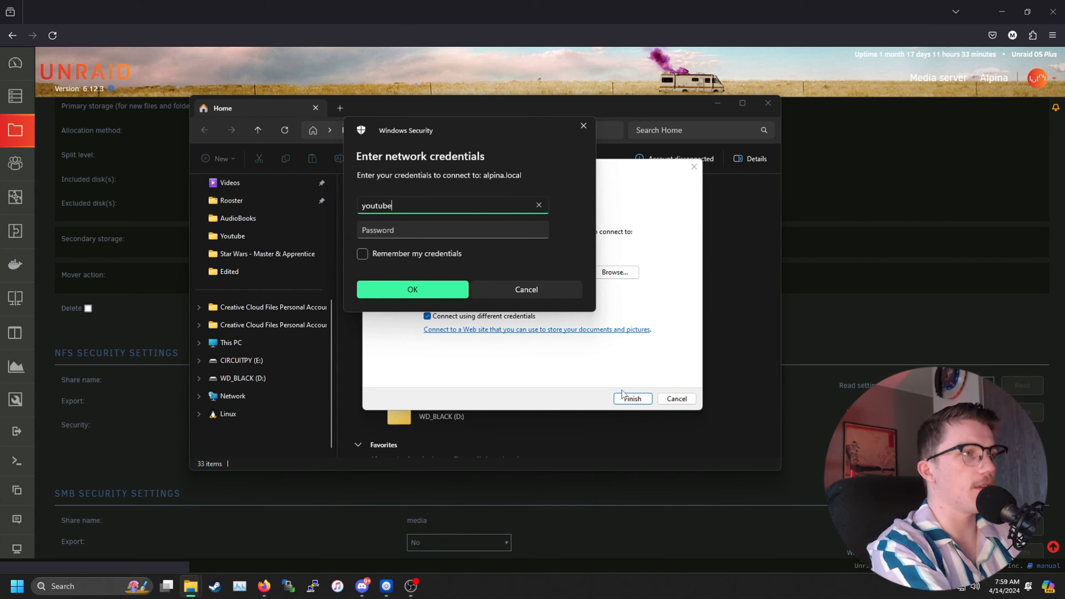
pyautogui.press('Tab')
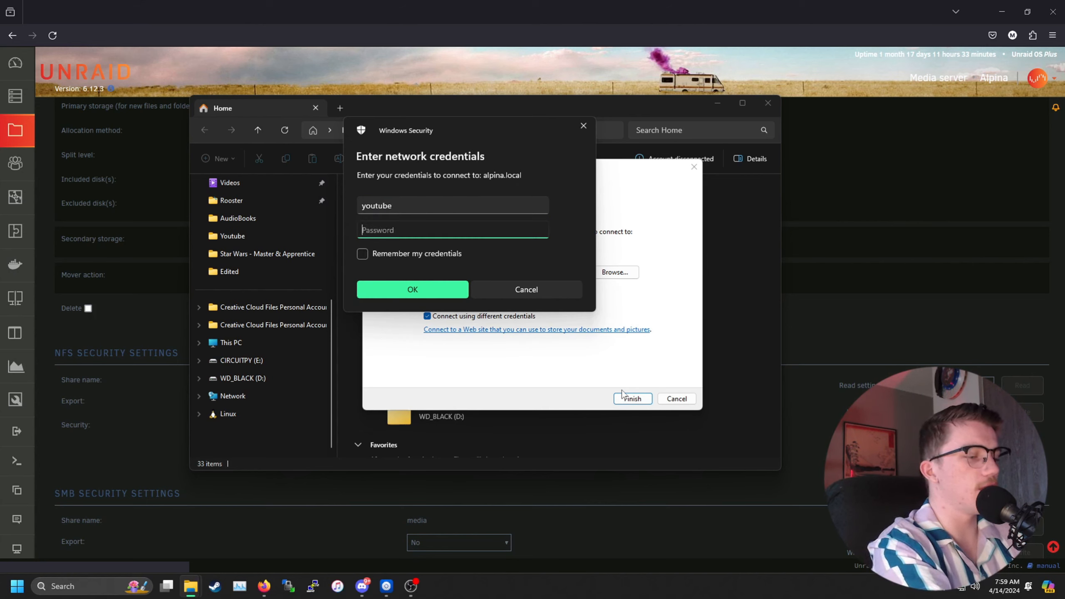
pyautogui.write('•••••••')
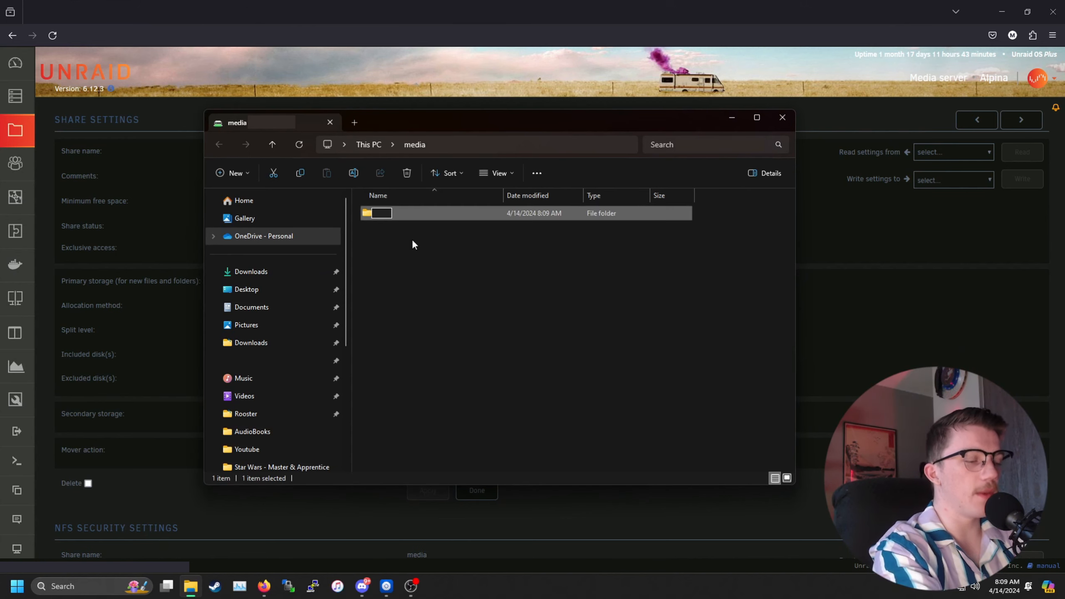
# Step: Name the new folder radarr in the media share, then minimize File Explorer
pyautogui.write('radarr')
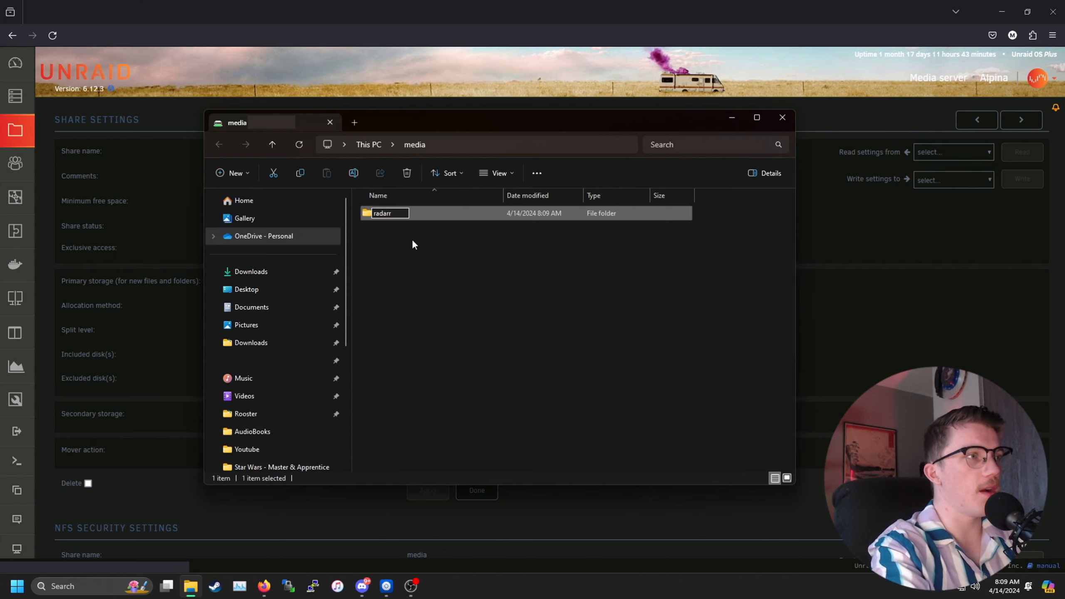
pyautogui.press('Return')
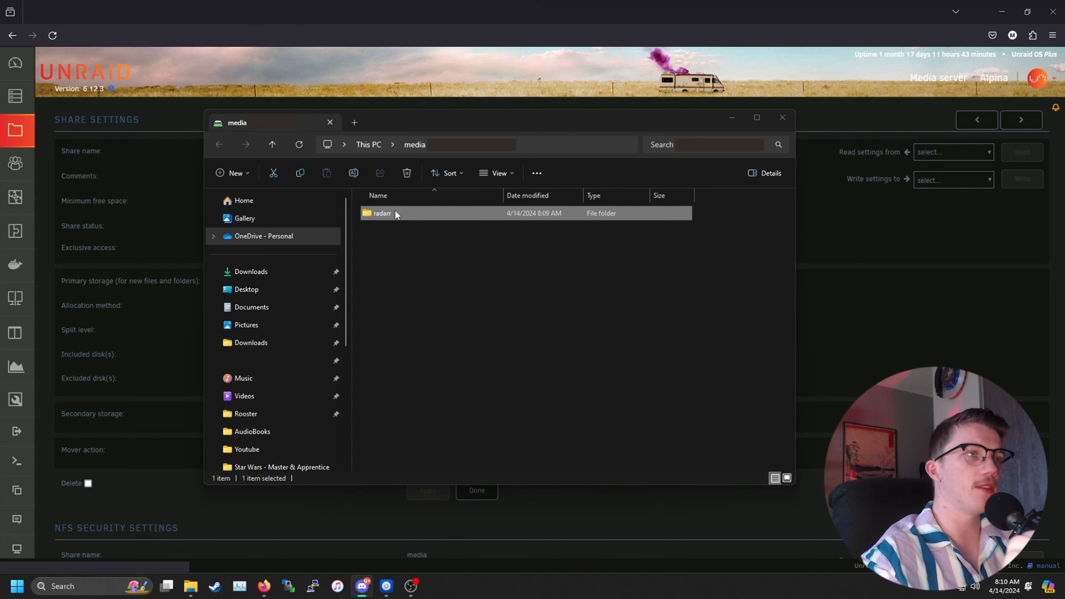
pyautogui.click(404, 213)
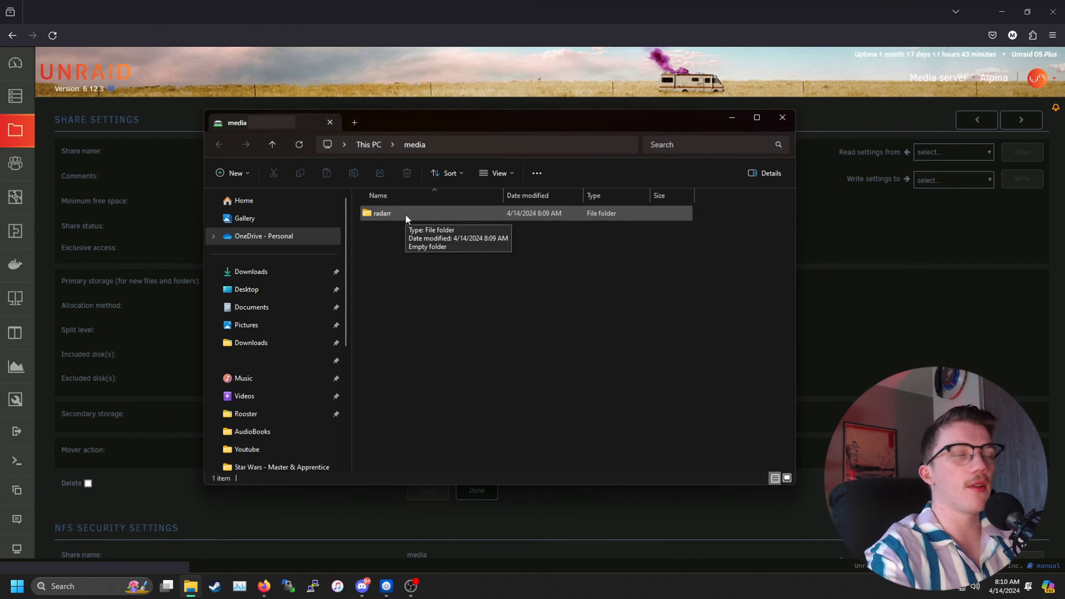
pyautogui.click(731, 117)
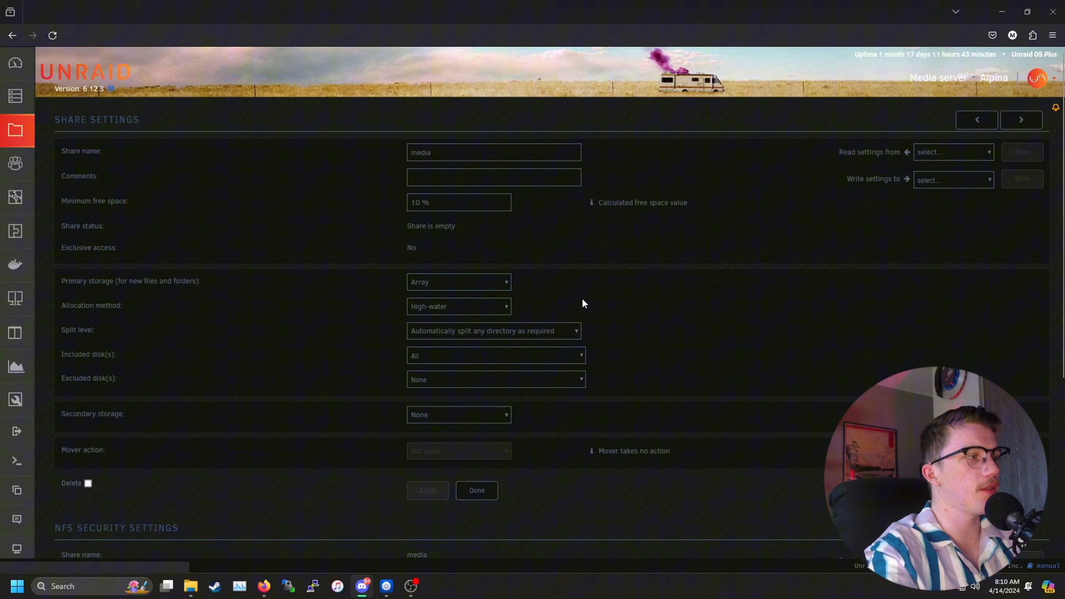
# Step: Search the Apps catalog for radarr and install the binhex-radarr container
pyautogui.click(6, 343)
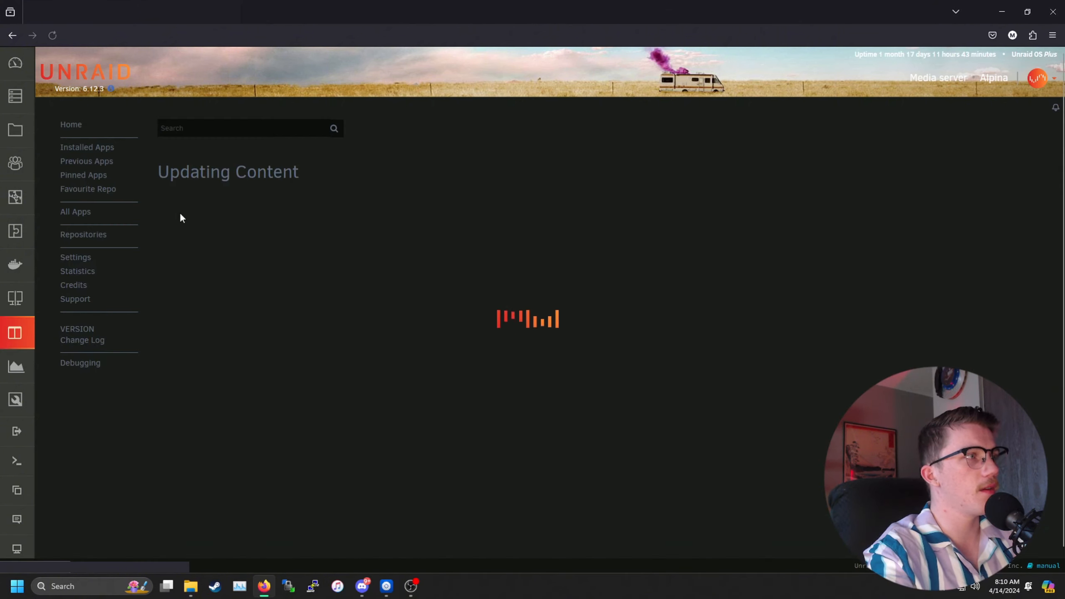
pyautogui.click(200, 126)
pyautogui.write('ra')
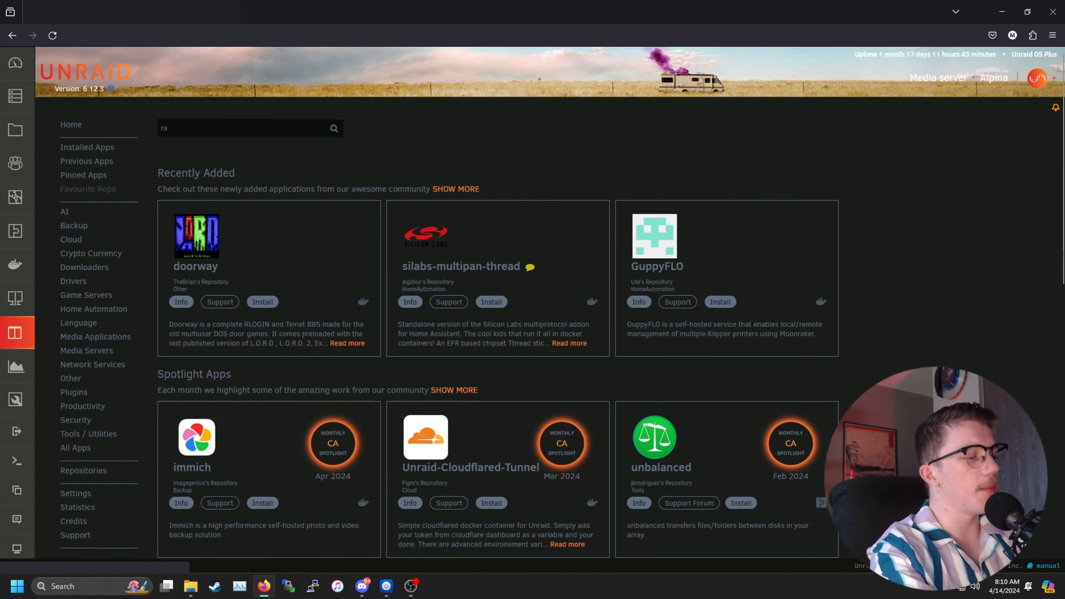
pyautogui.write('darr')
pyautogui.press('Return')
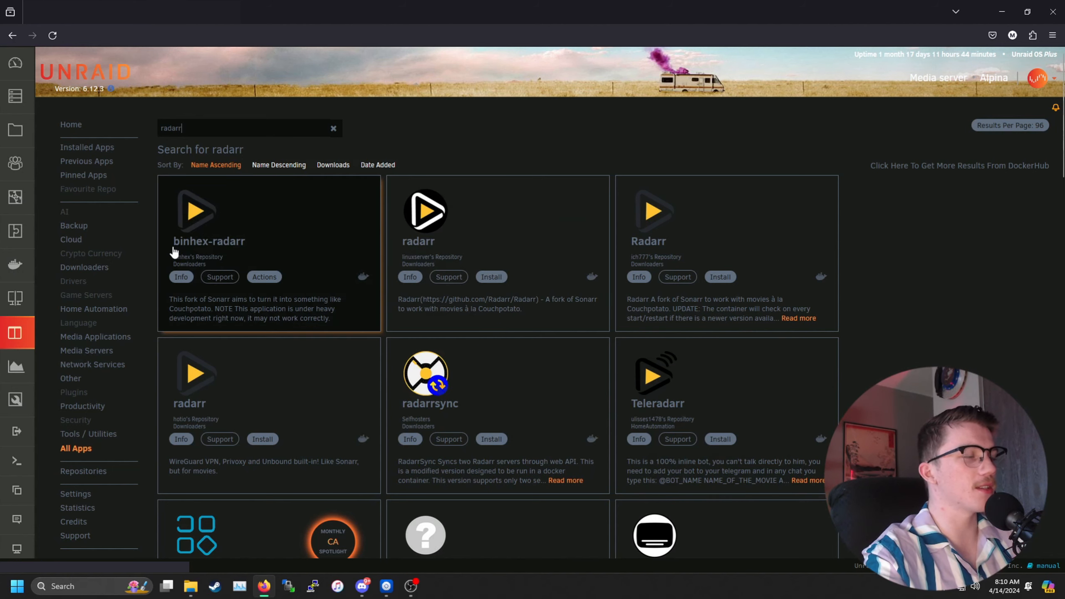
pyautogui.click(264, 277)
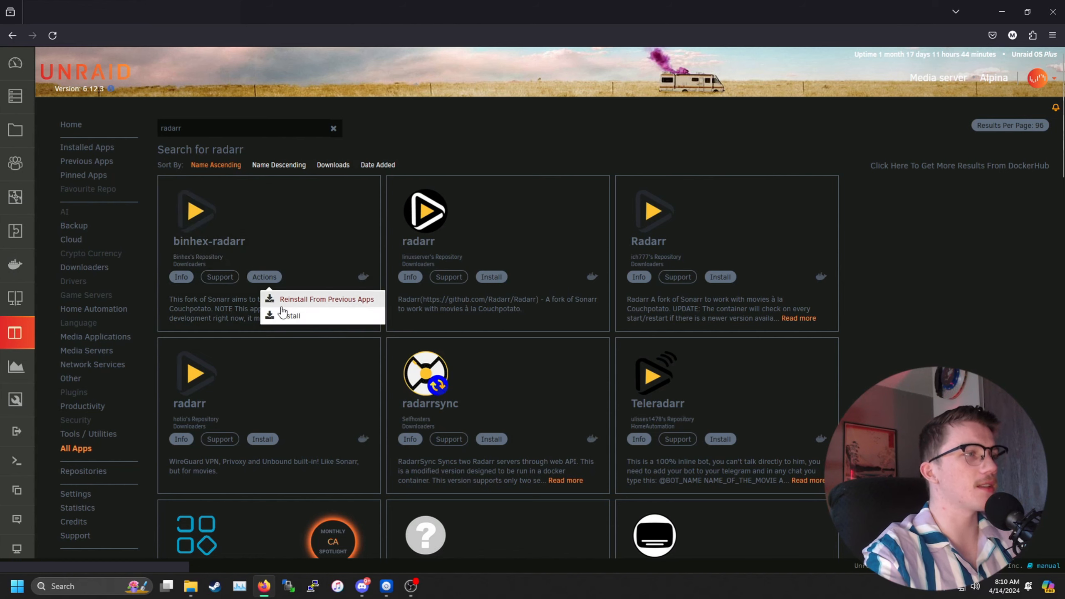
pyautogui.click(289, 315)
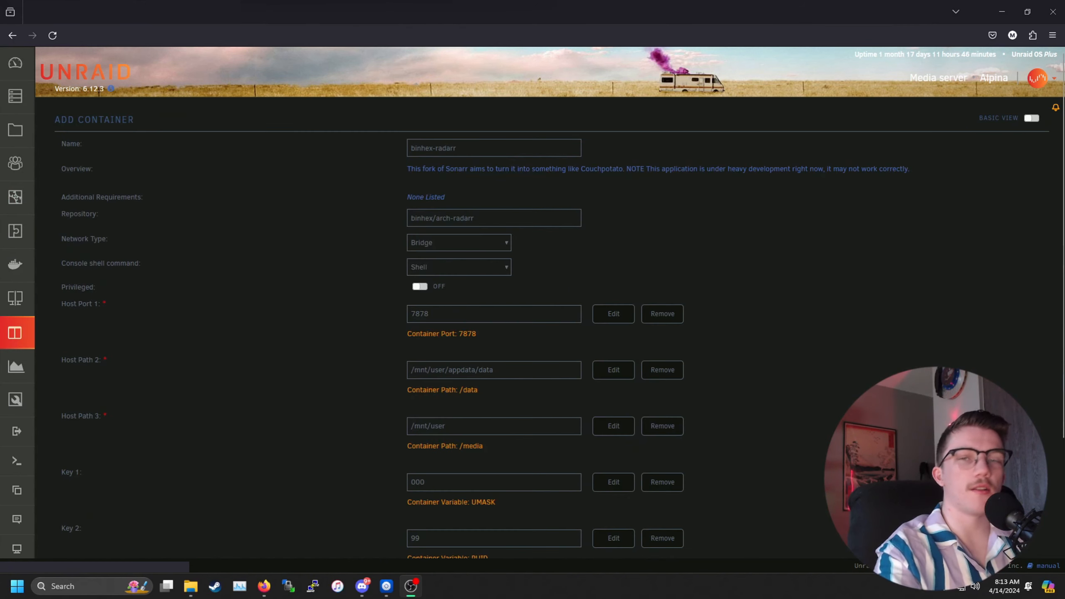
# Step: Review host port 7878, the default Host Path 2 and its /data container path
pyautogui.moveTo(518, 314); pyautogui.dragTo(395, 314)
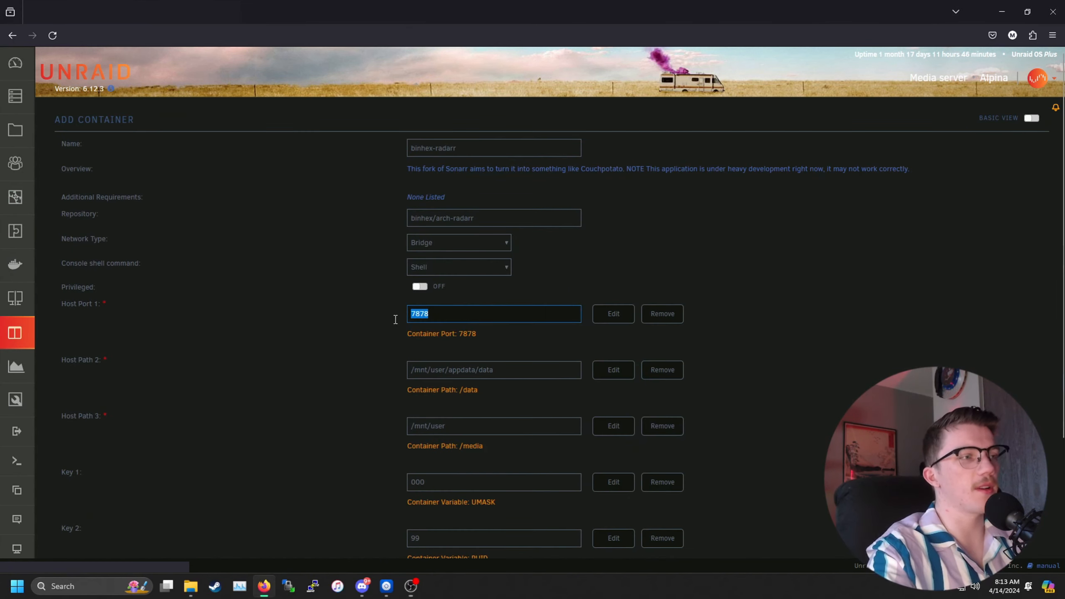
pyautogui.moveTo(505, 371); pyautogui.dragTo(360, 381)
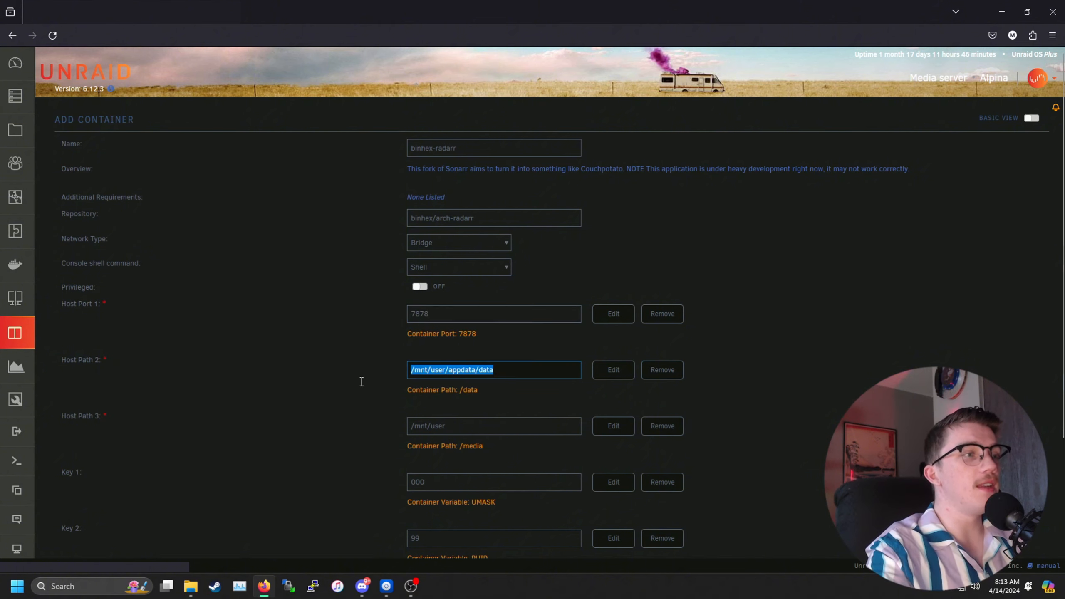
pyautogui.click(360, 380)
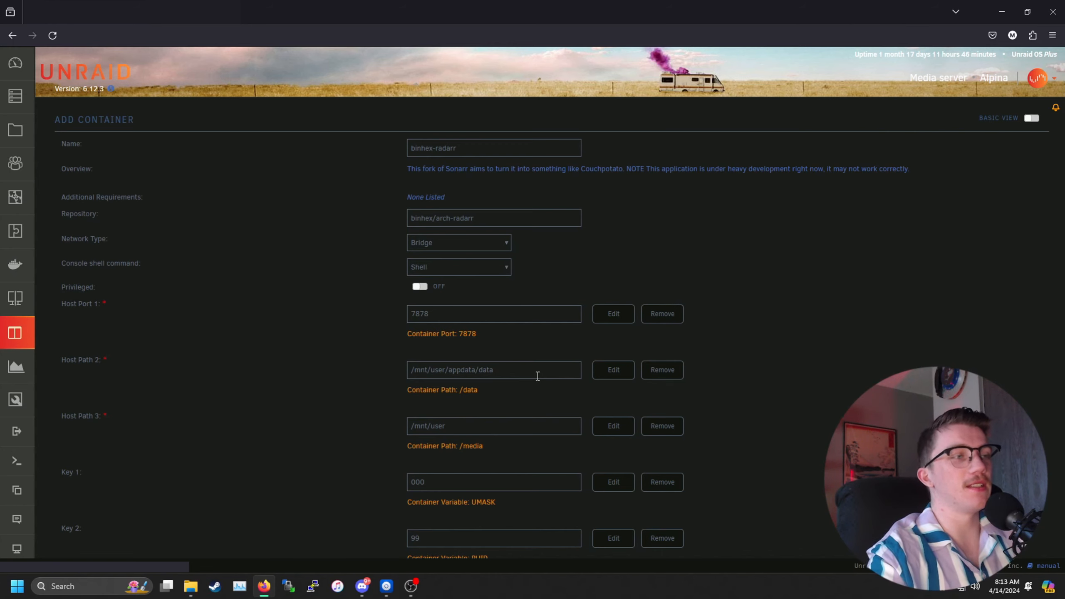
pyautogui.moveTo(479, 390); pyautogui.dragTo(462, 393)
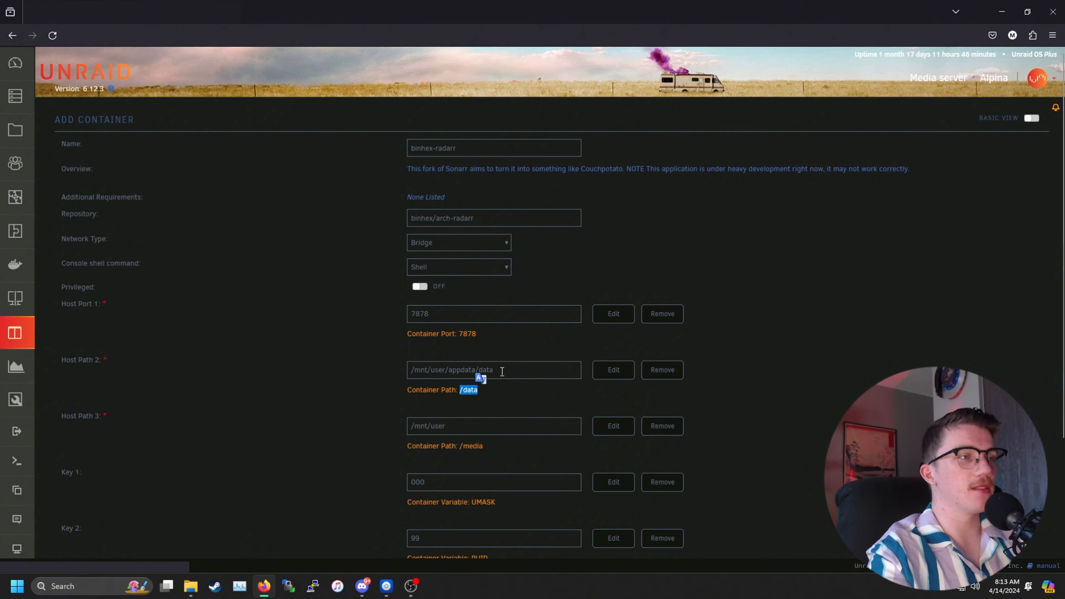
# Step: Set Host Path 2 to /mnt/user/NZBDownloads/
pyautogui.click(501, 371)
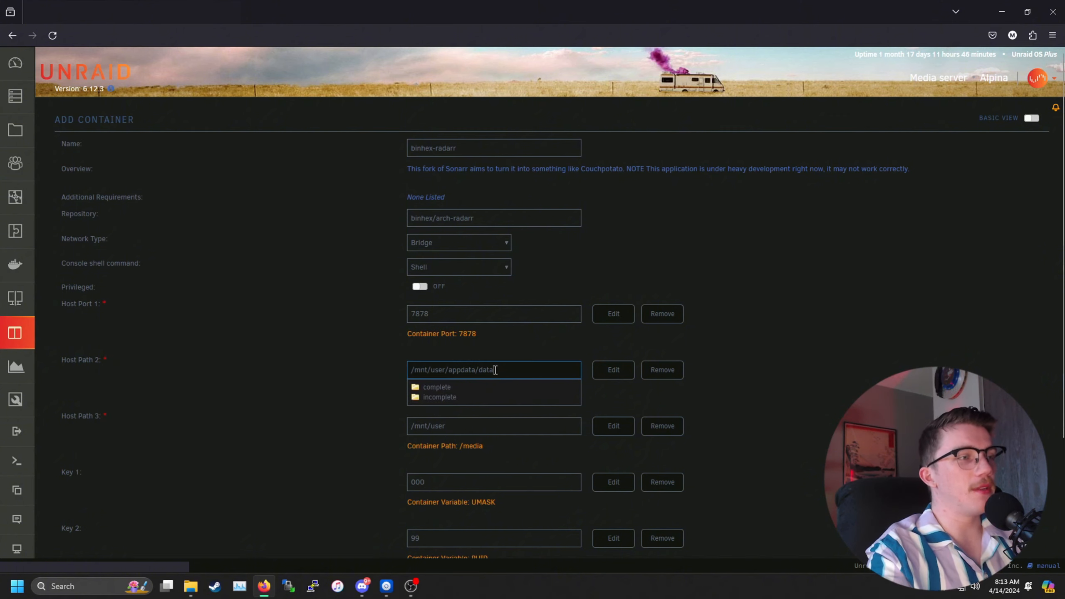
pyautogui.moveTo(498, 372); pyautogui.dragTo(448, 371)
pyautogui.press('BackSpace')
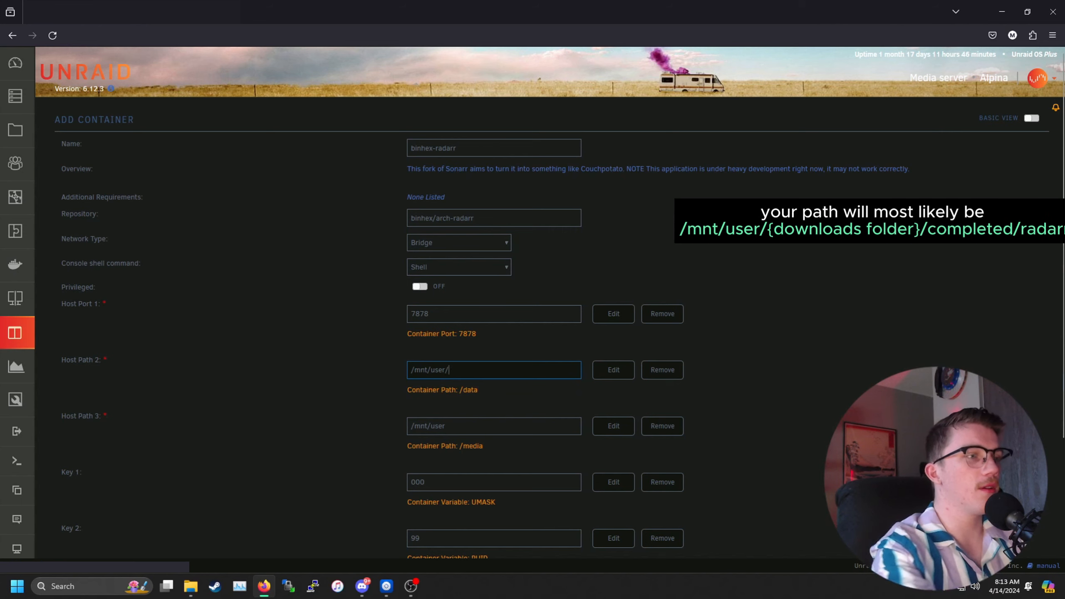
pyautogui.click(470, 369)
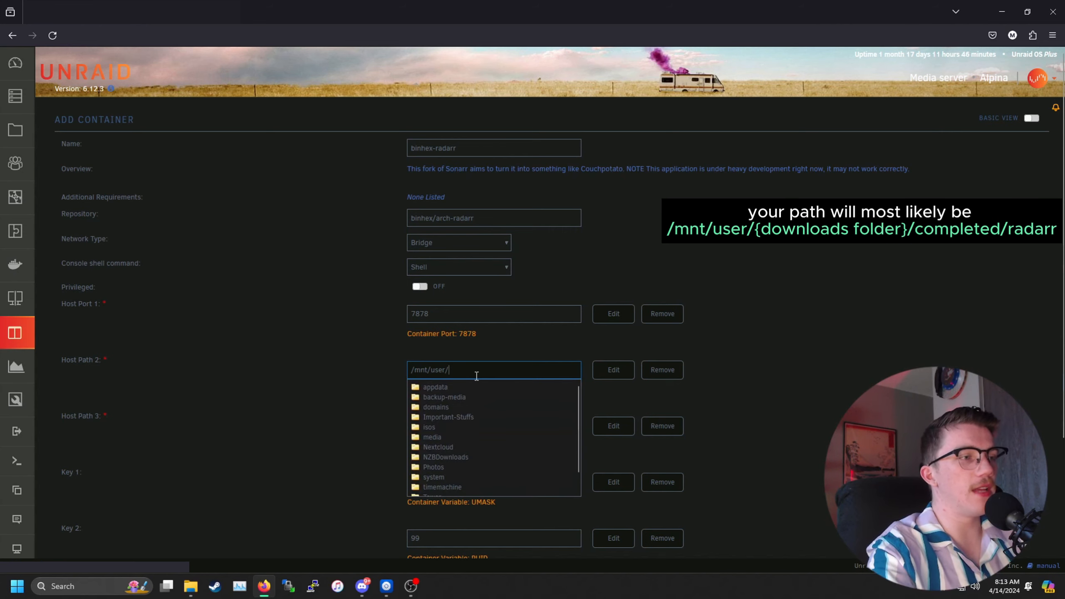
pyautogui.click(454, 460)
pyautogui.click(802, 395)
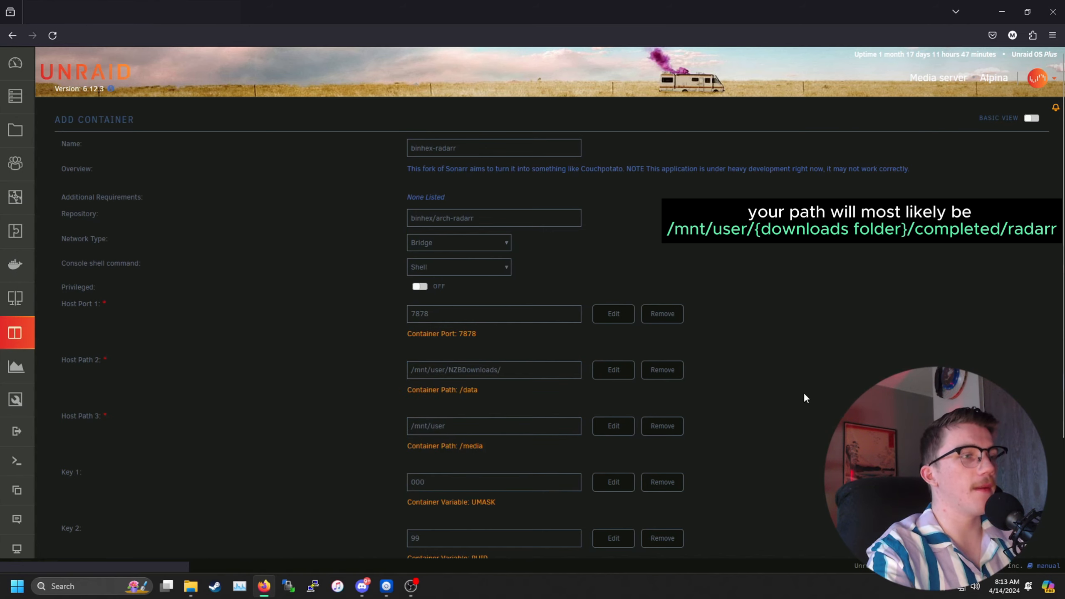
# Step: Set Host Path 3 to /mnt/user/media/radarr/
pyautogui.scroll(-3, 803, 394)
pyautogui.click(520, 312)
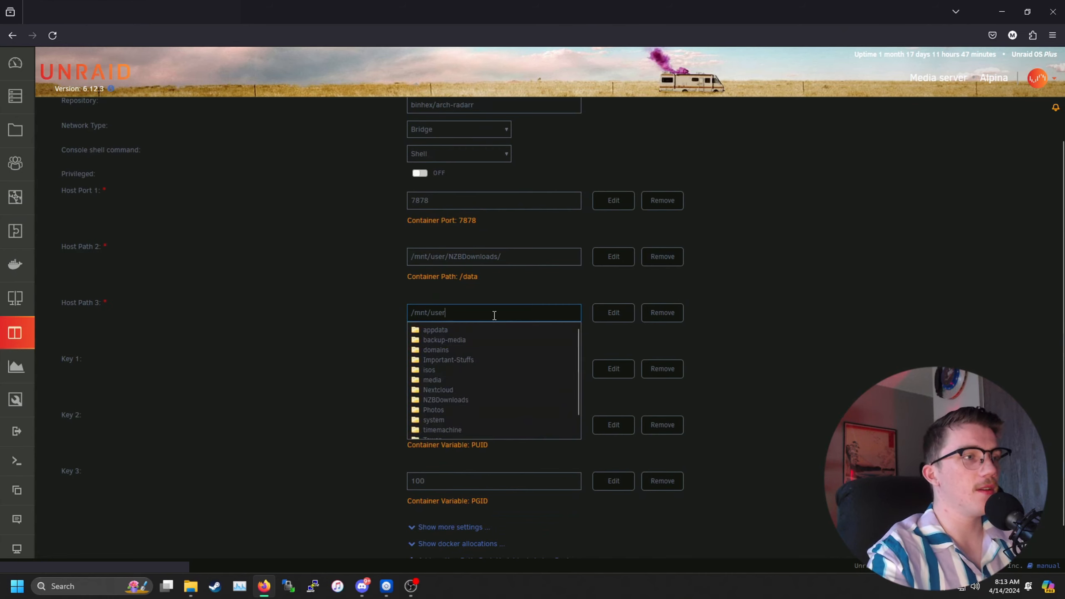
pyautogui.click(436, 380)
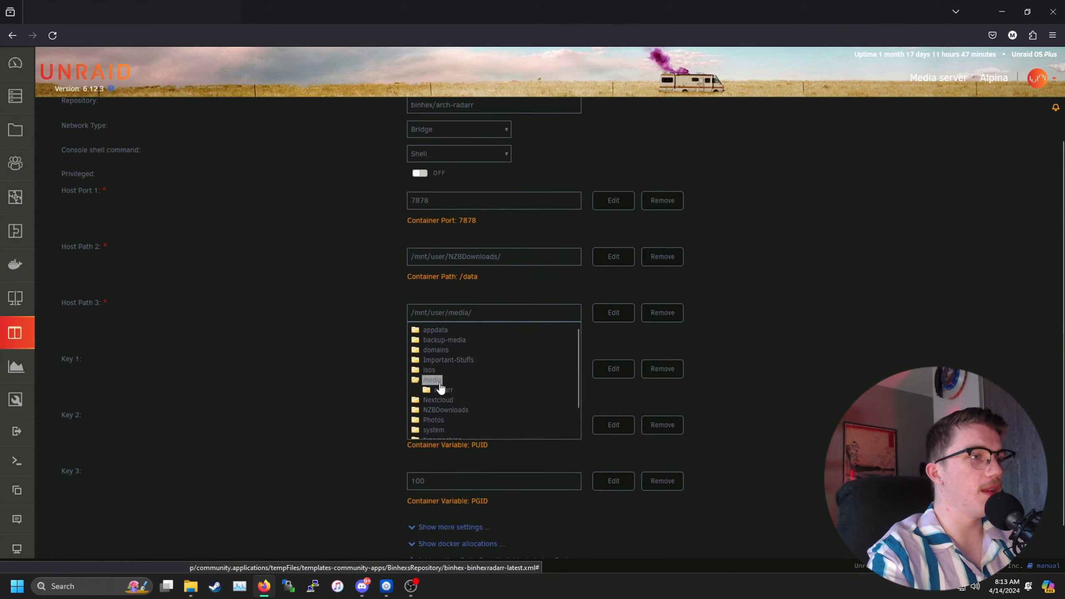
pyautogui.click(442, 390)
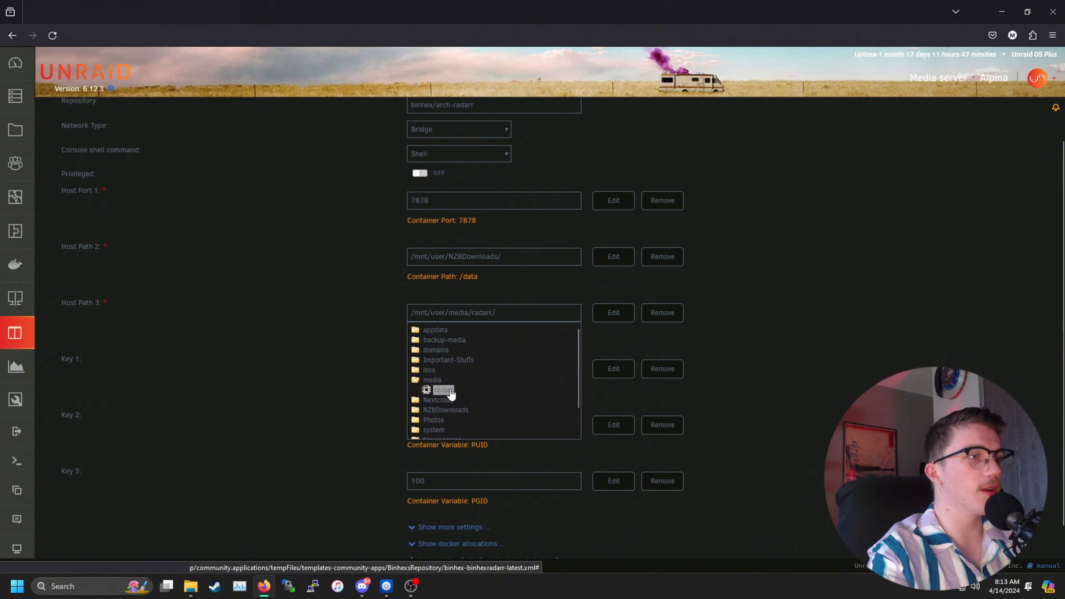
pyautogui.click(819, 368)
# Step: Check the UMASK 000, PUID 99 and PGID 100 values
pyautogui.click(501, 372)
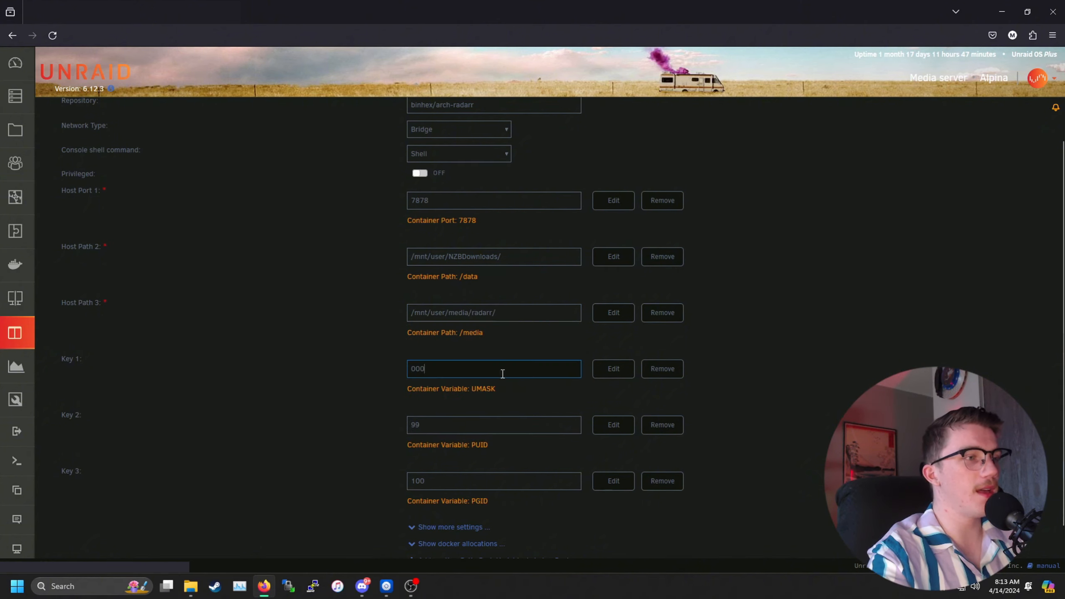
pyautogui.click(497, 426)
pyautogui.click(492, 480)
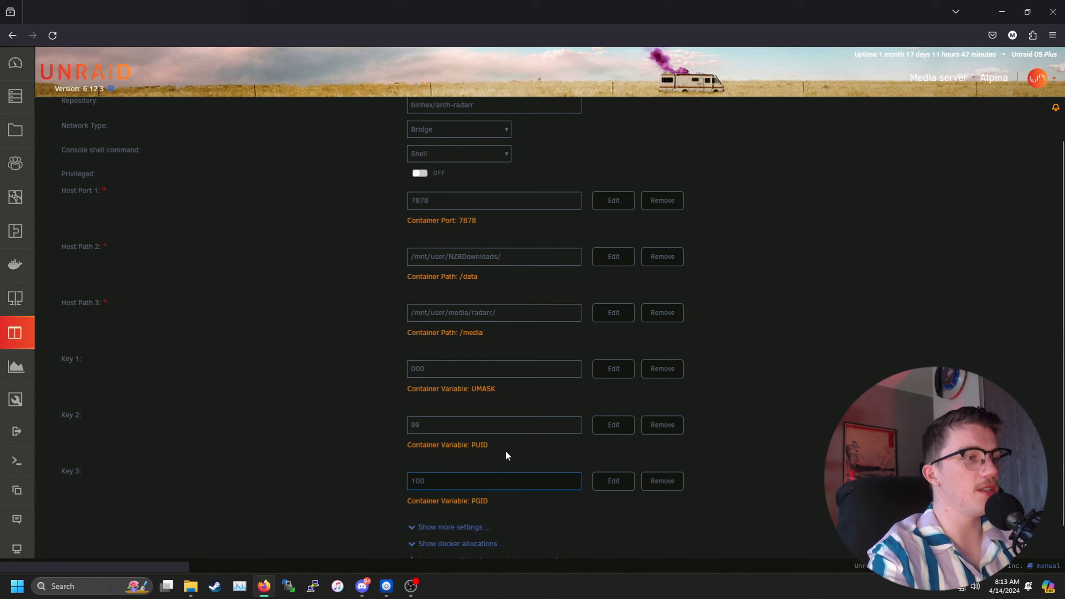
pyautogui.scroll(-1, 499, 426)
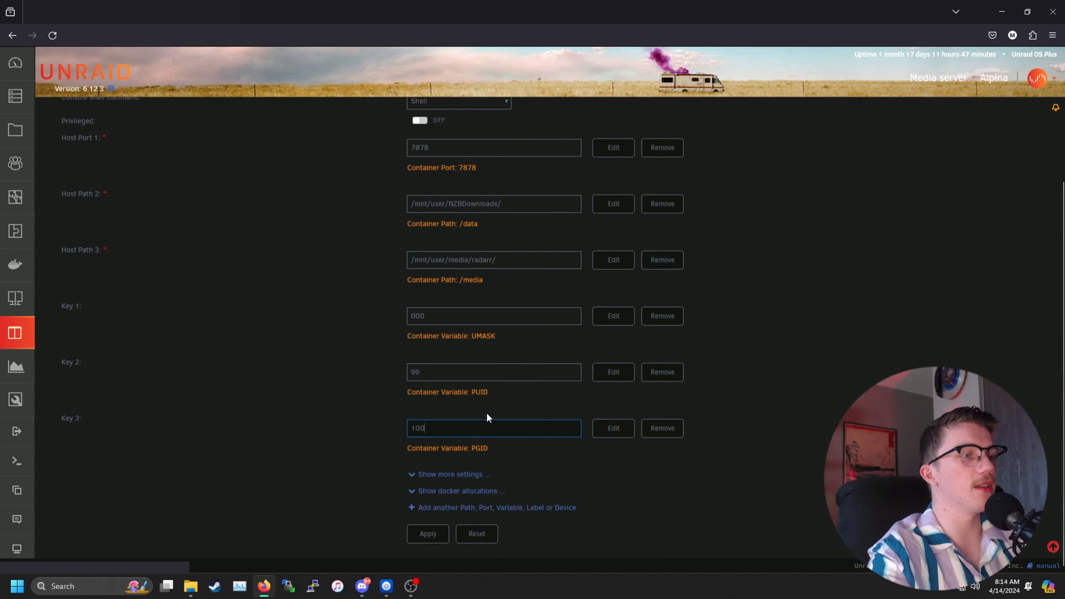
# Step: Create the binhex-radarr container, then launch its Radarr WebUI from the Docker list
pyautogui.click(438, 538)
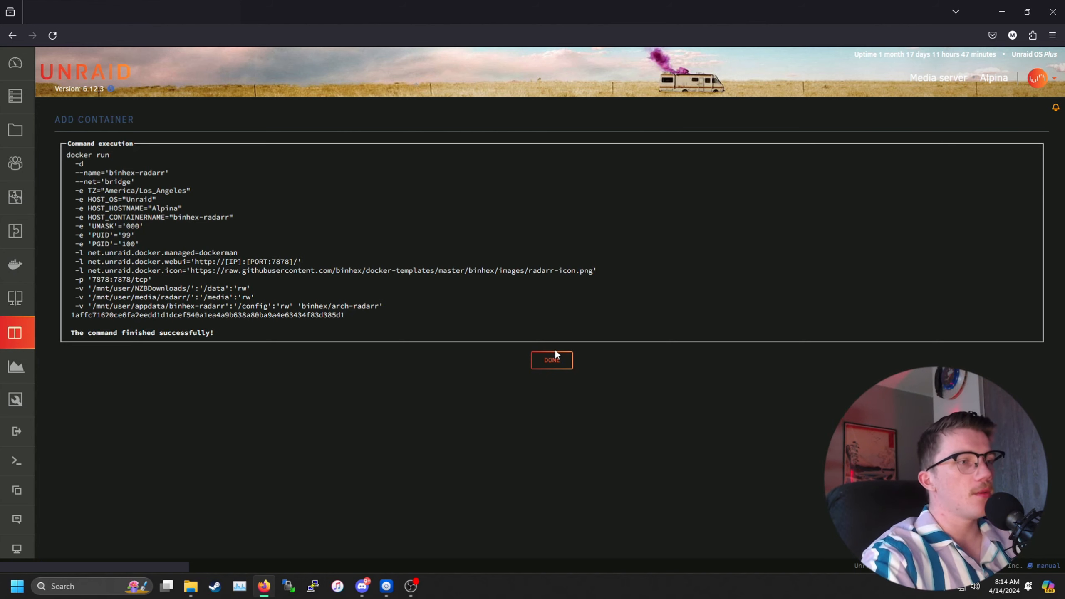
pyautogui.click(557, 360)
pyautogui.click(13, 266)
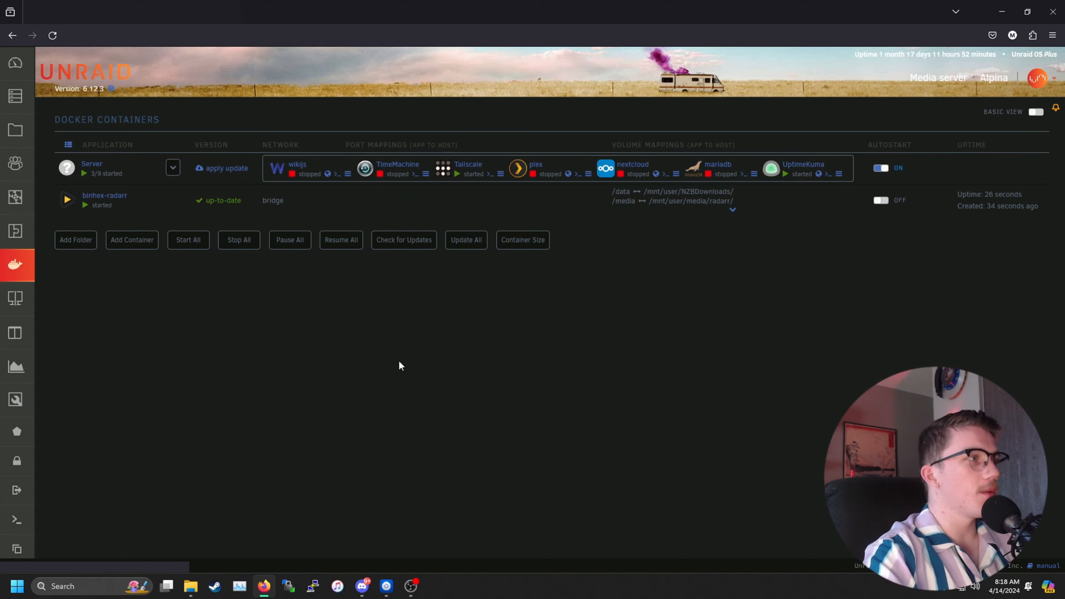
pyautogui.click(67, 200)
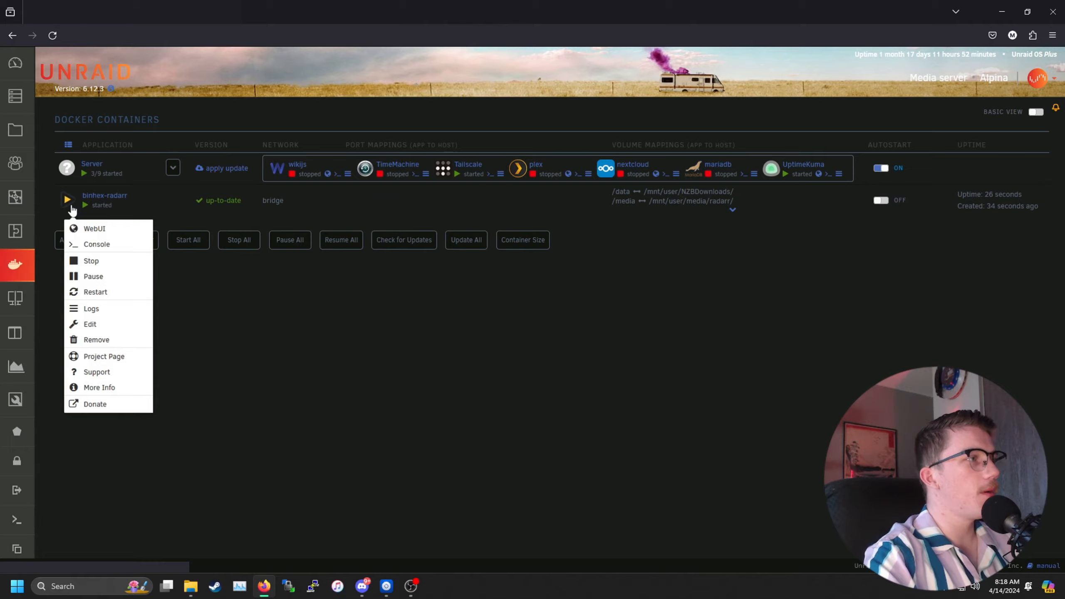
pyautogui.click(89, 230)
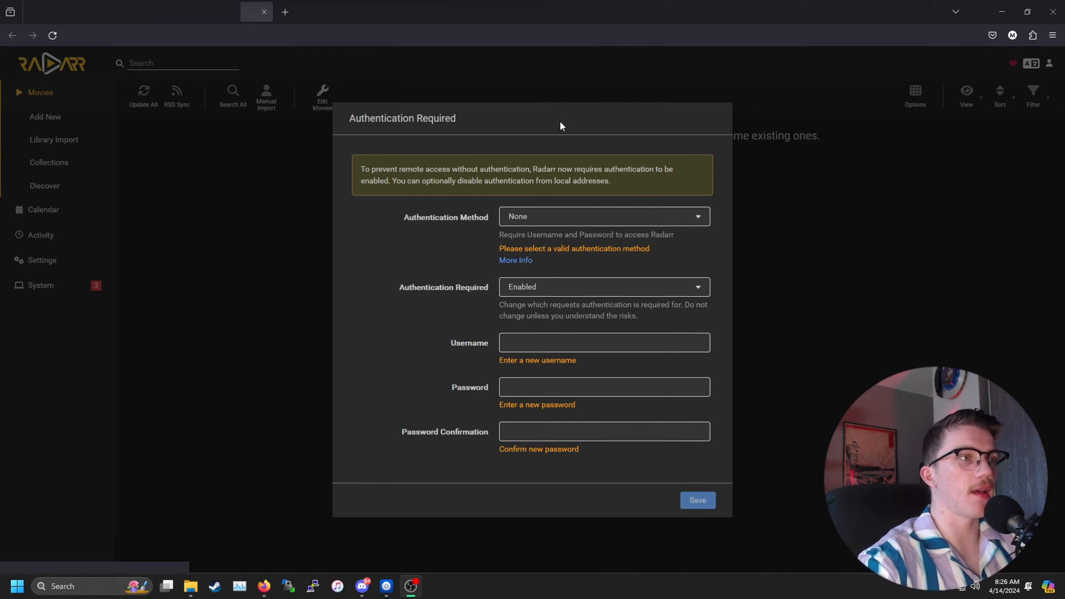
# Step: Choose Basic (Browser Popup) authentication, disabled for local addresses
pyautogui.click(564, 229)
pyautogui.click(529, 268)
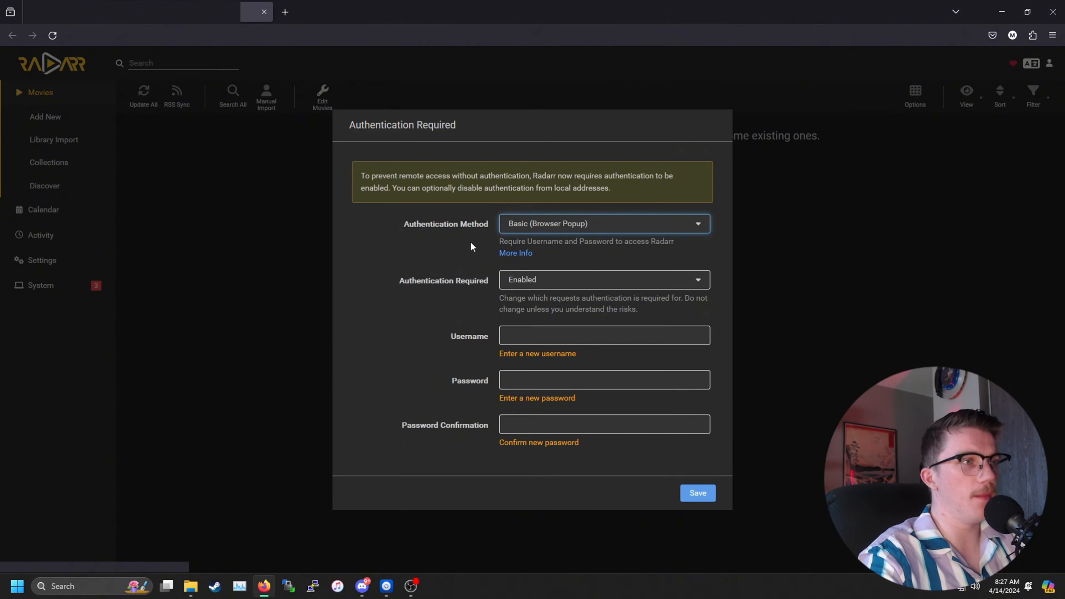
pyautogui.click(518, 282)
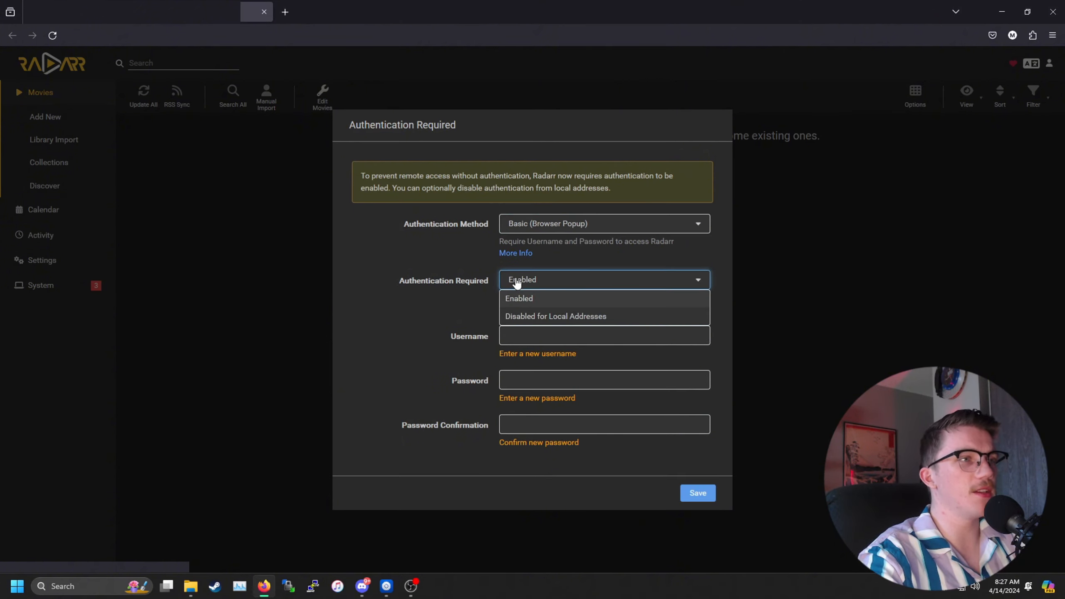
pyautogui.click(553, 315)
# Step: Enter the Radarr username, password and password confirmation, then save
pyautogui.click(546, 336)
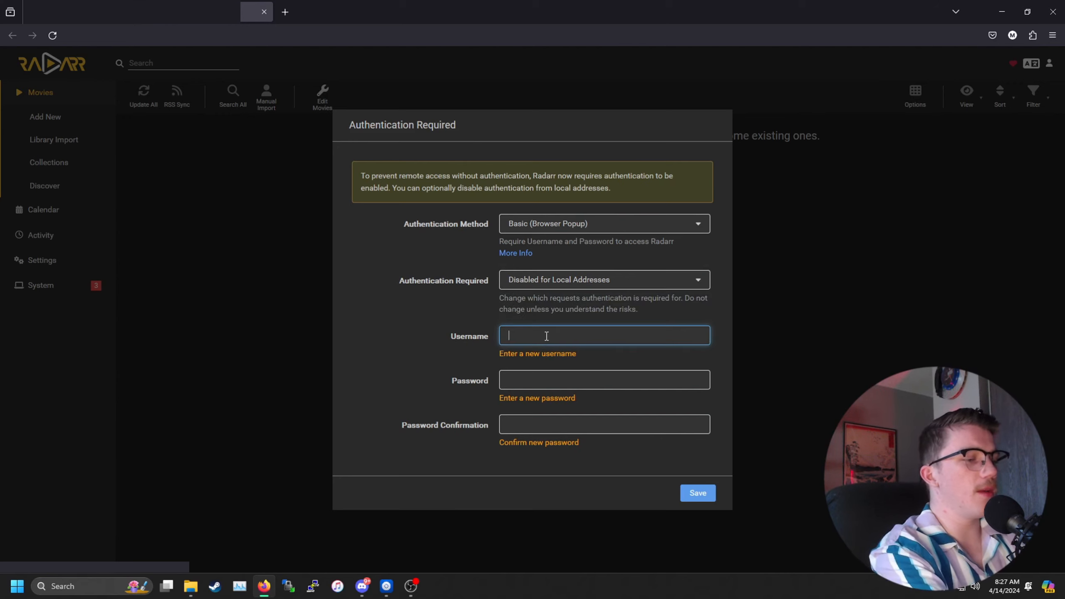
pyautogui.write('root')
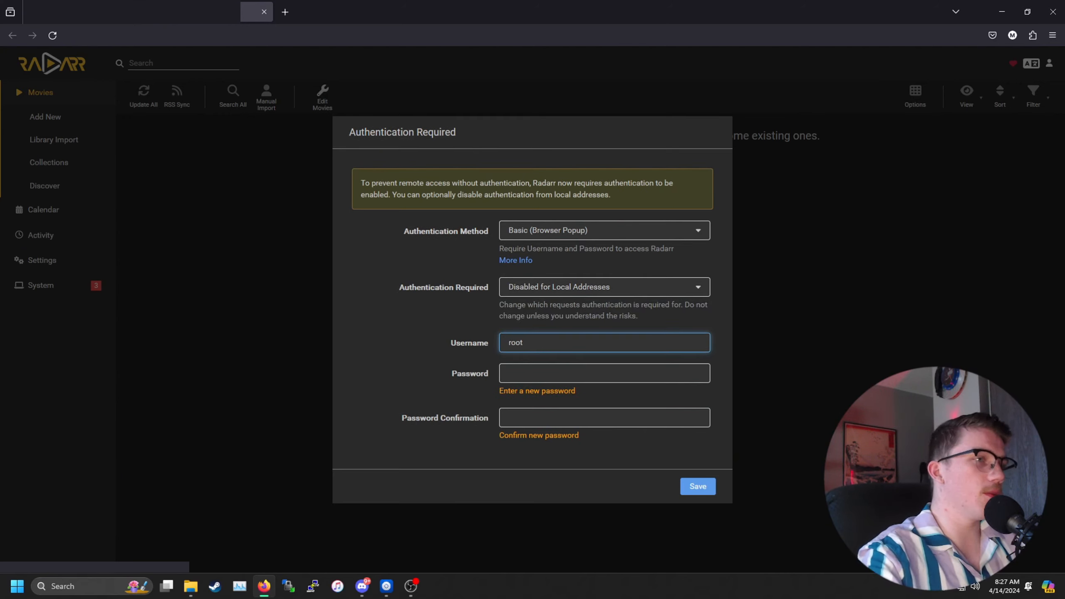
pyautogui.hotkey('ctrl', 'a')
pyautogui.write('youtube')
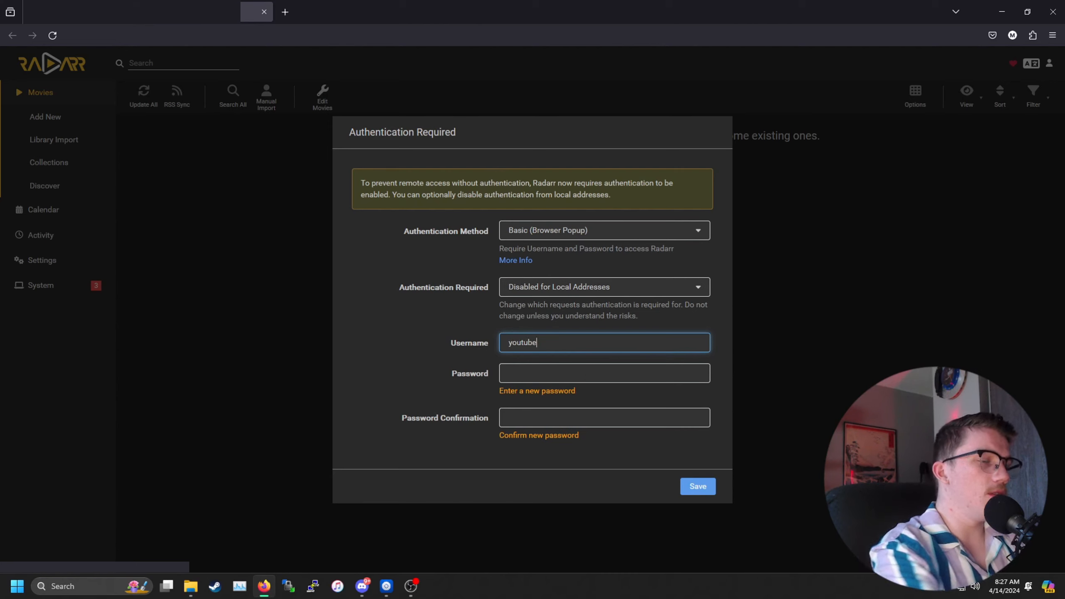
pyautogui.click(541, 379)
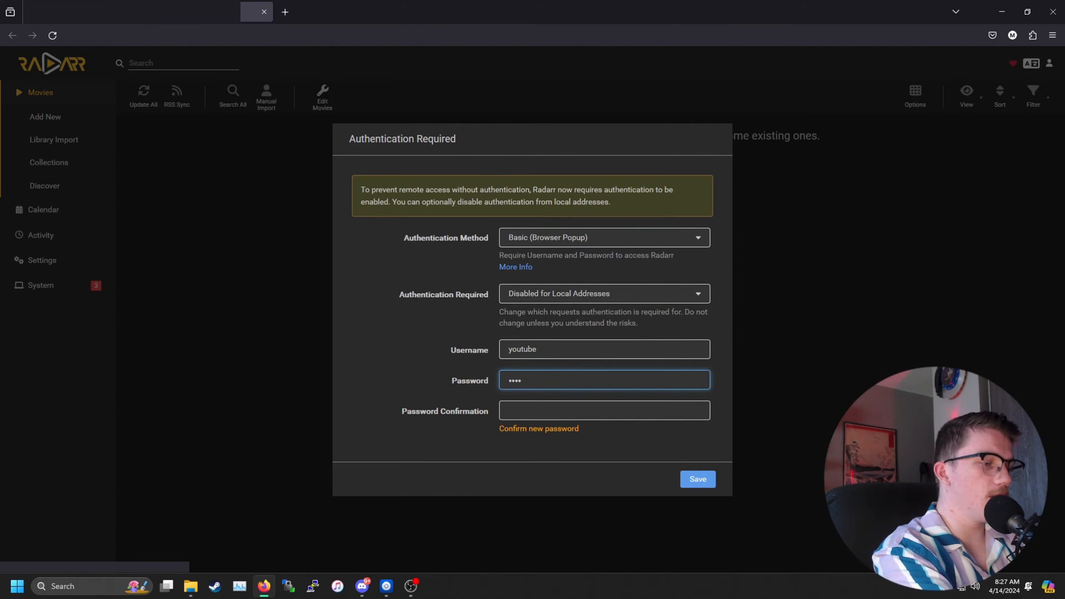
pyautogui.click(632, 410)
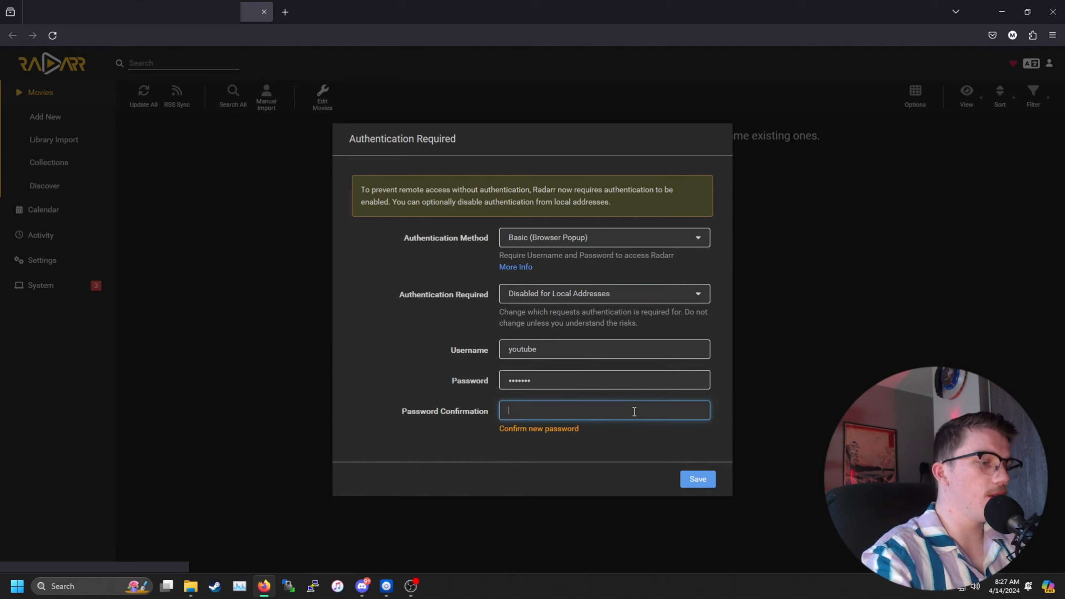
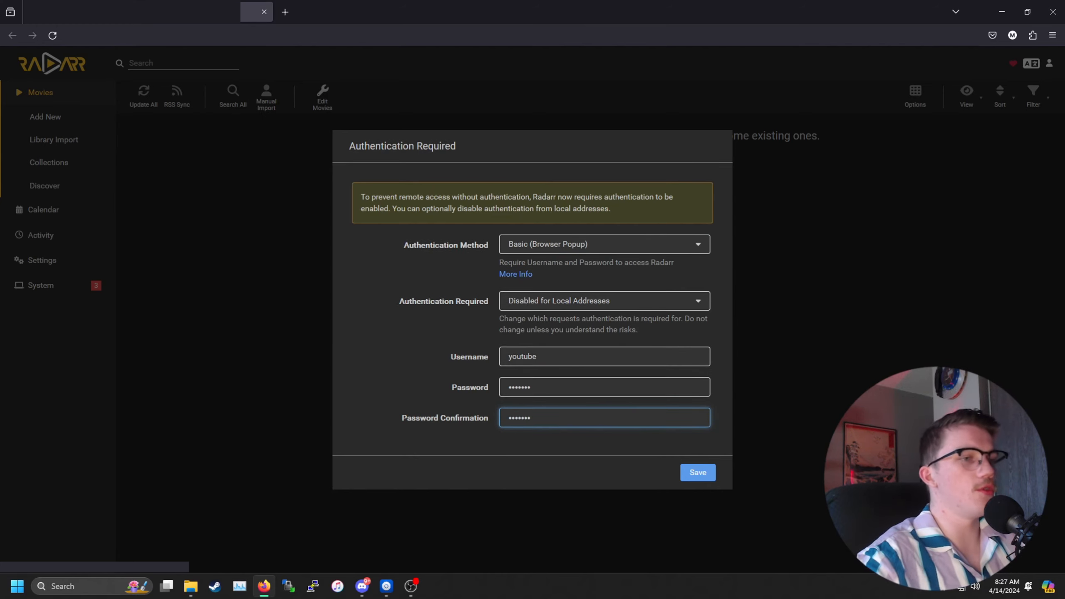
pyautogui.click(698, 472)
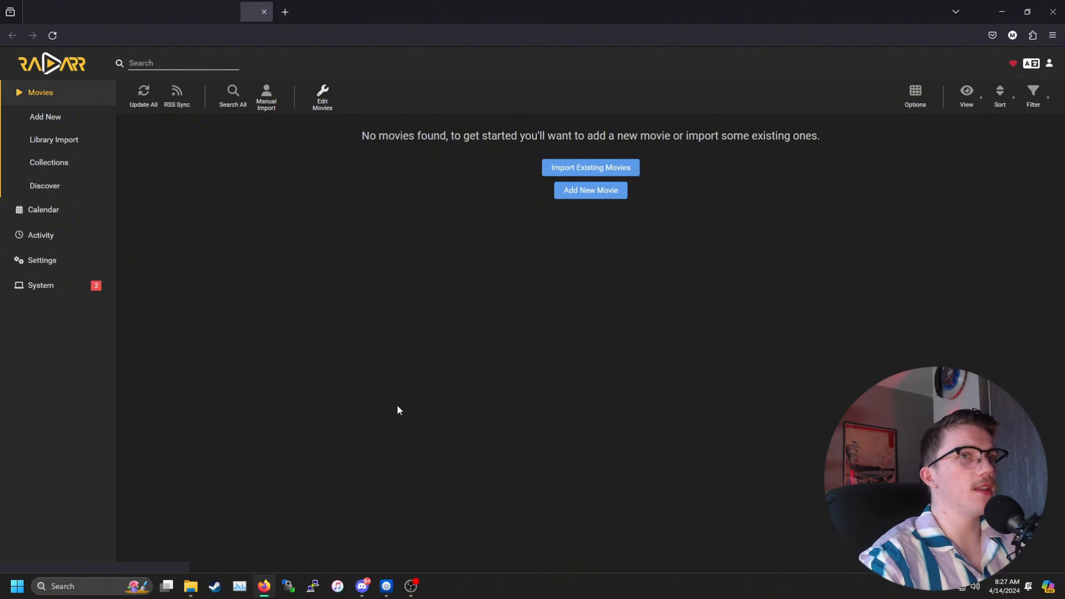
# Step: Review the indexer and download-client health warnings, then open Settings > Download Clients
pyautogui.click(32, 290)
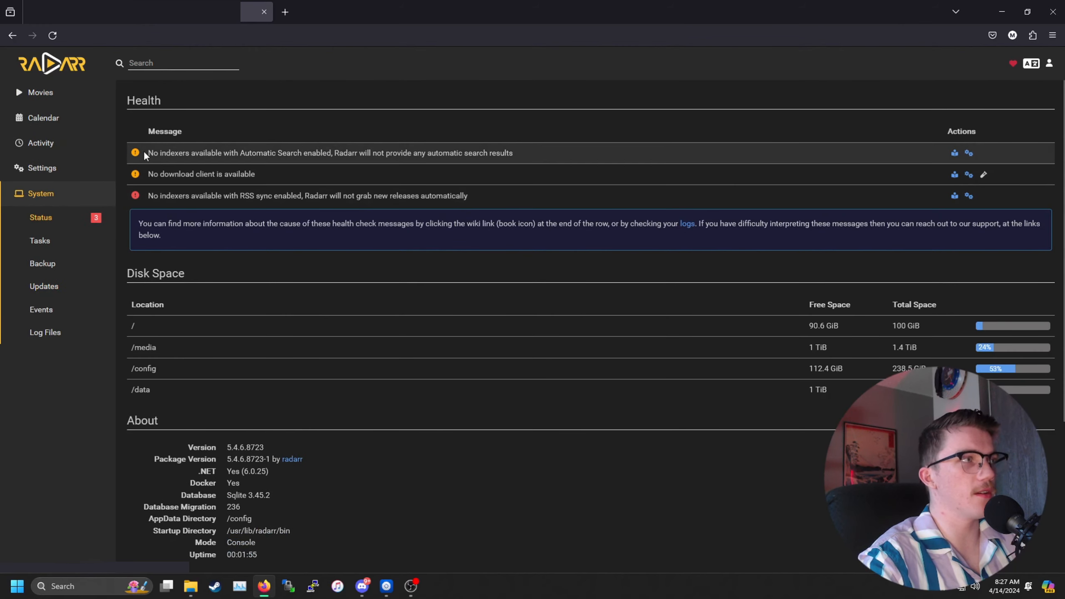
pyautogui.moveTo(144, 154); pyautogui.dragTo(440, 165)
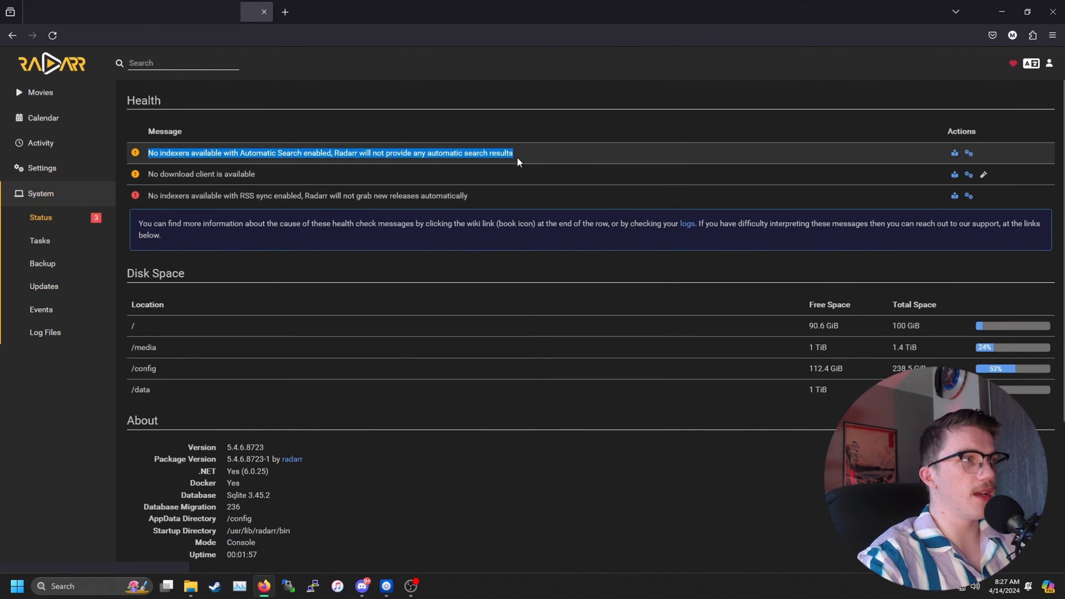
pyautogui.moveTo(148, 174); pyautogui.dragTo(286, 185)
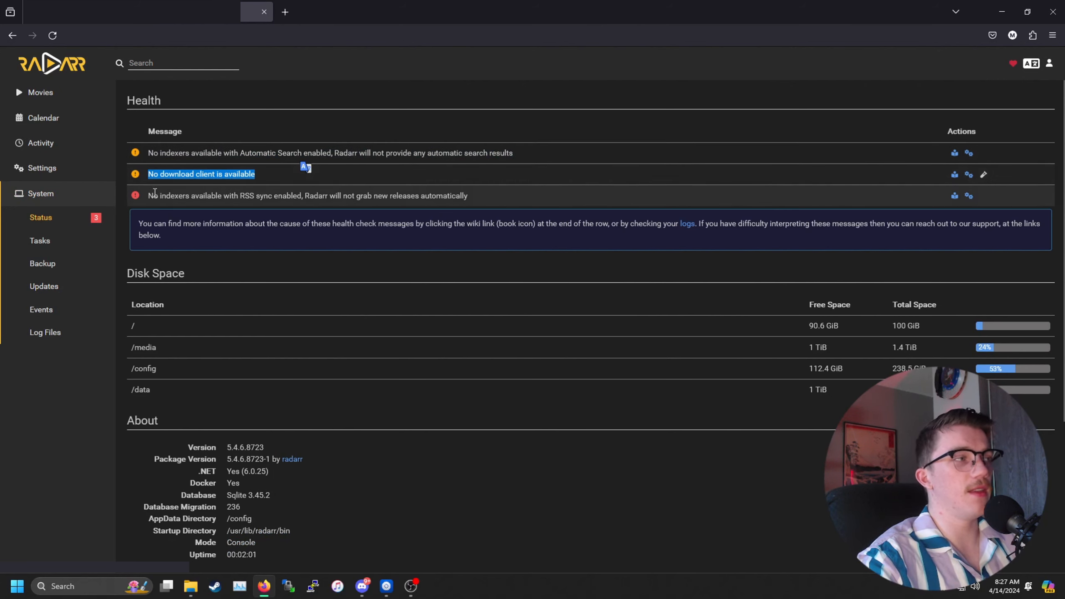
pyautogui.moveTo(147, 196)
pyautogui.mouseDown()
pyautogui.moveTo(476, 218)
pyautogui.moveTo(491, 194)
pyautogui.mouseUp()
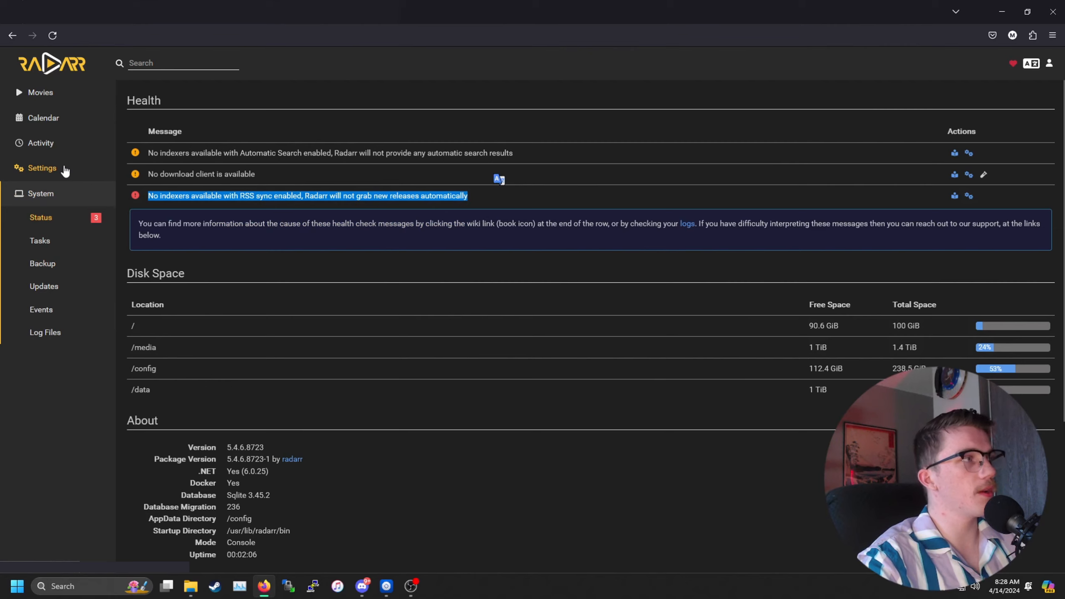
pyautogui.click(42, 167)
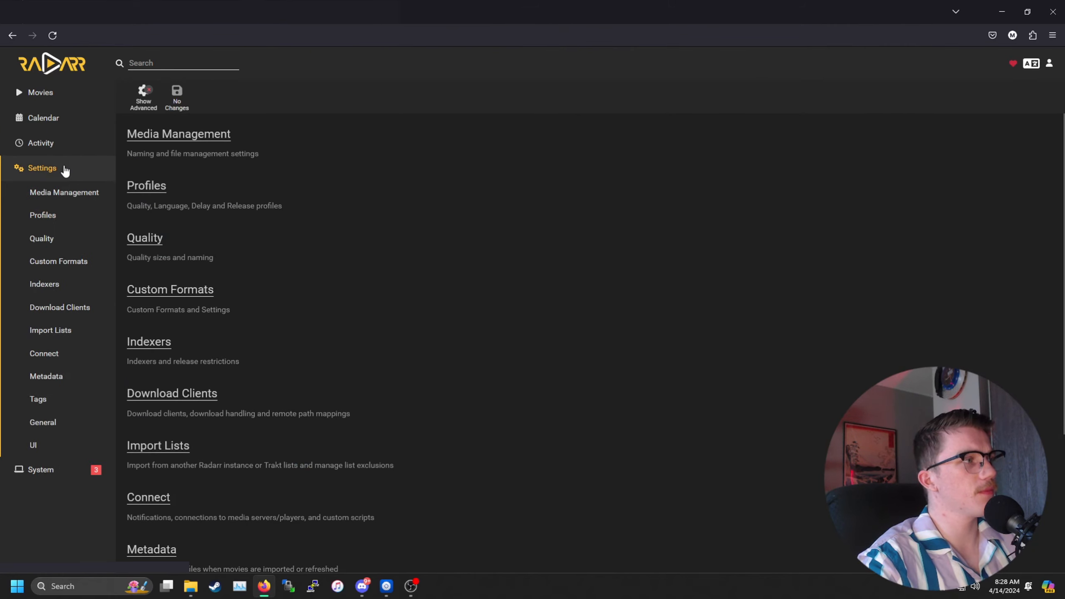
pyautogui.click(84, 313)
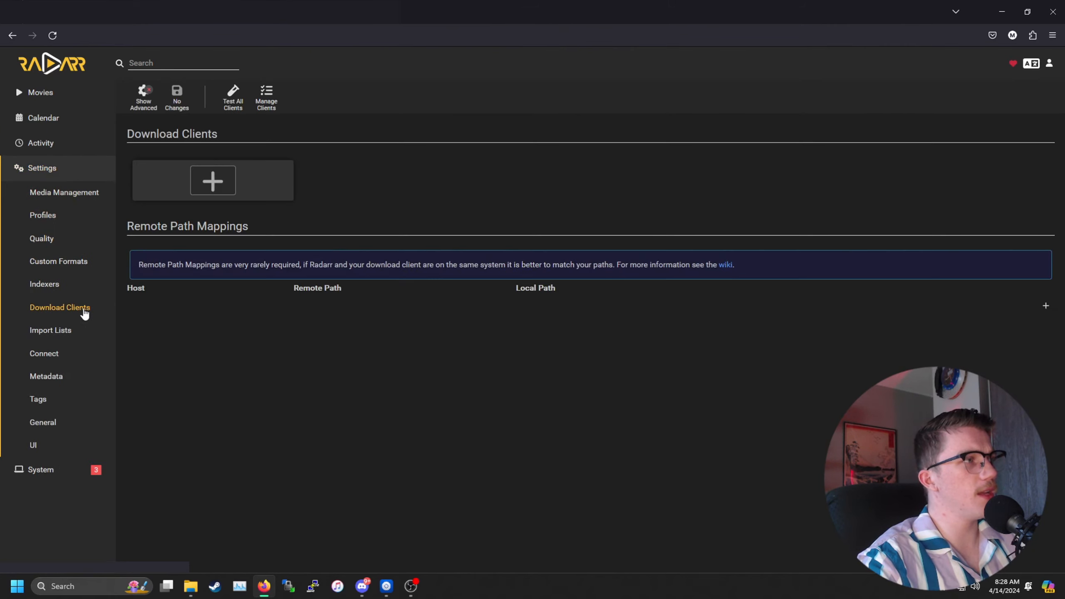
# Step: Add an NZBGet download client and clear its localhost Host value
pyautogui.click(226, 193)
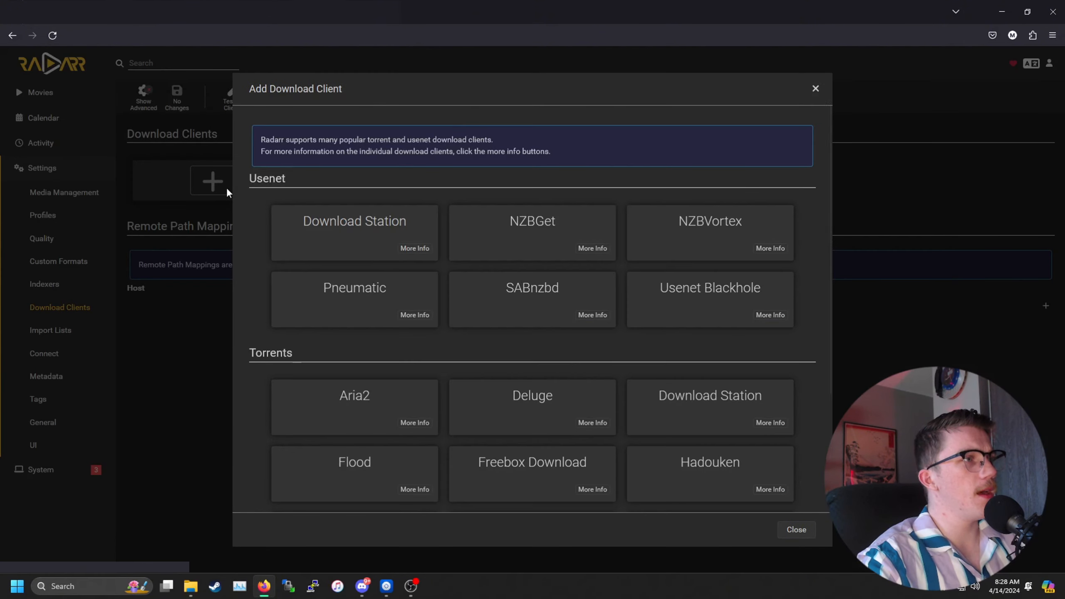
pyautogui.click(554, 226)
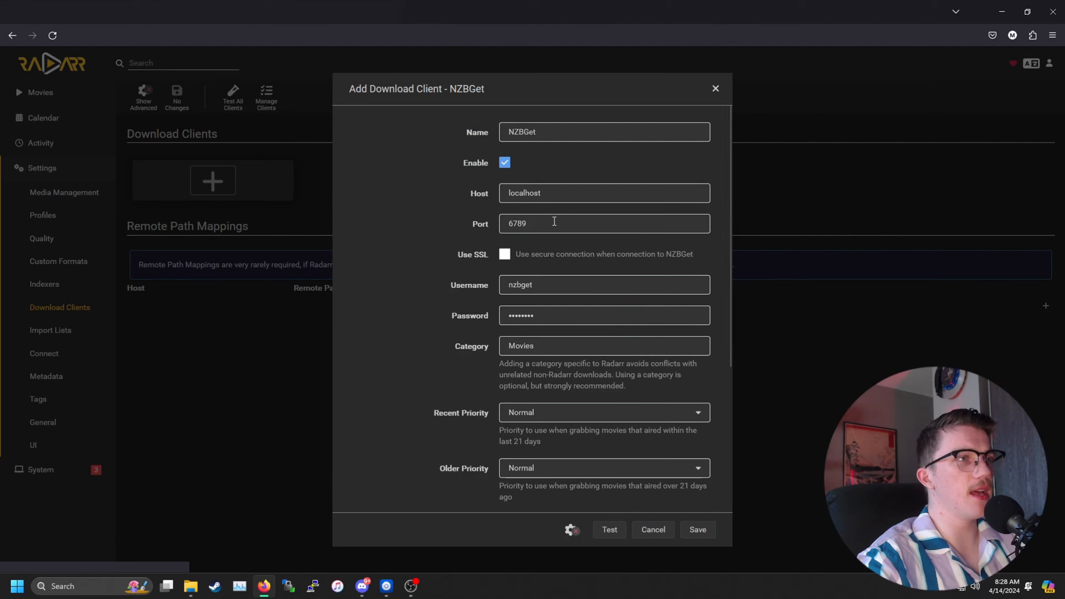
pyautogui.moveTo(542, 193); pyautogui.dragTo(503, 192)
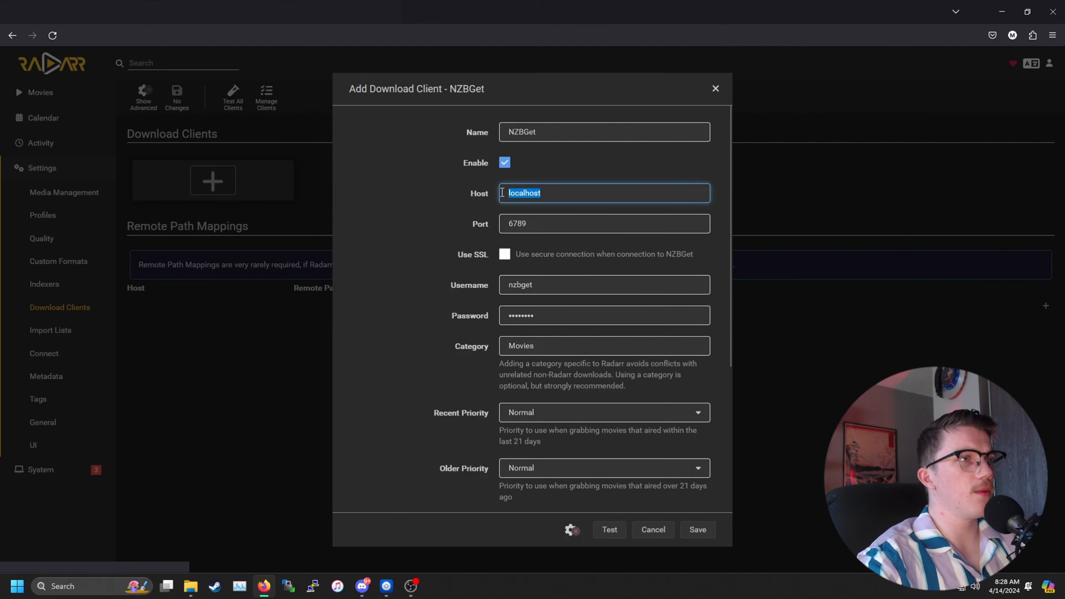
pyautogui.press('BackSpace')
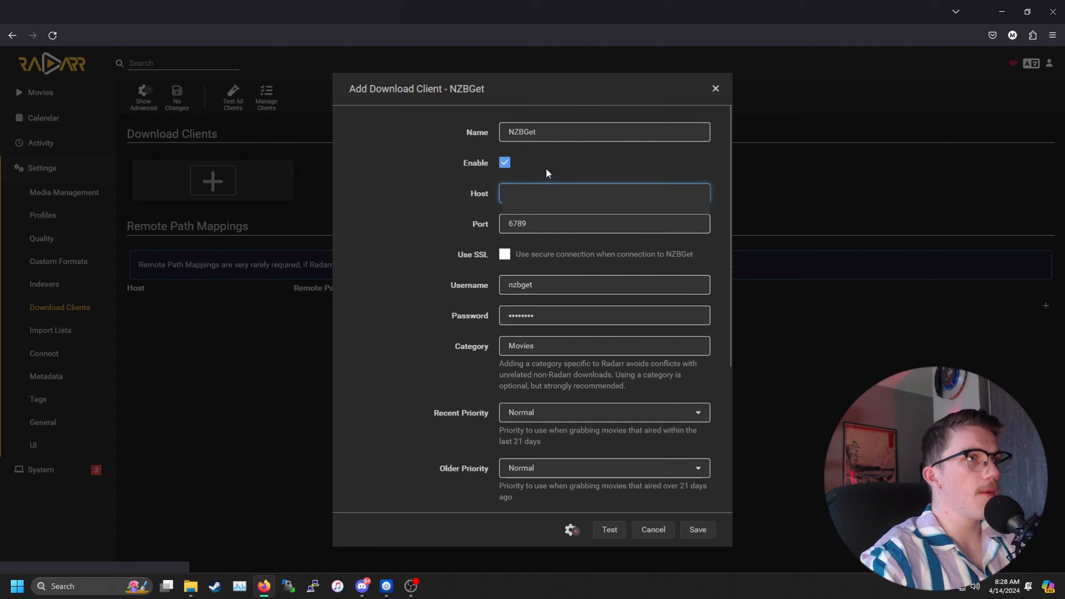
# Step: Review port 6789 and the login fields, and change the category from Movies to Radarr
pyautogui.doubleClick(508, 227)
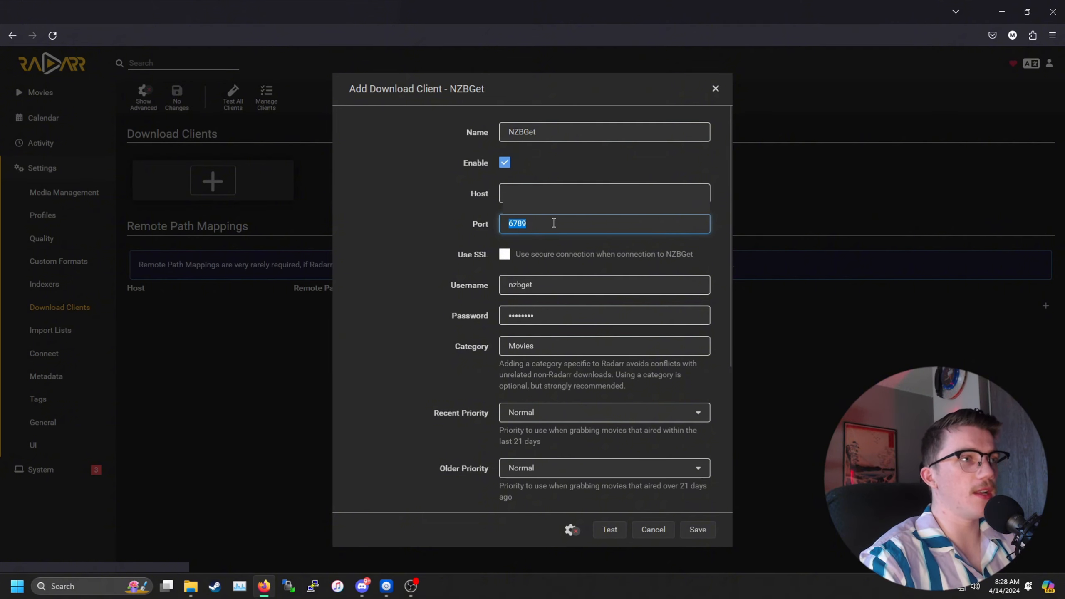
pyautogui.press('Tab')
pyautogui.press('Tab')
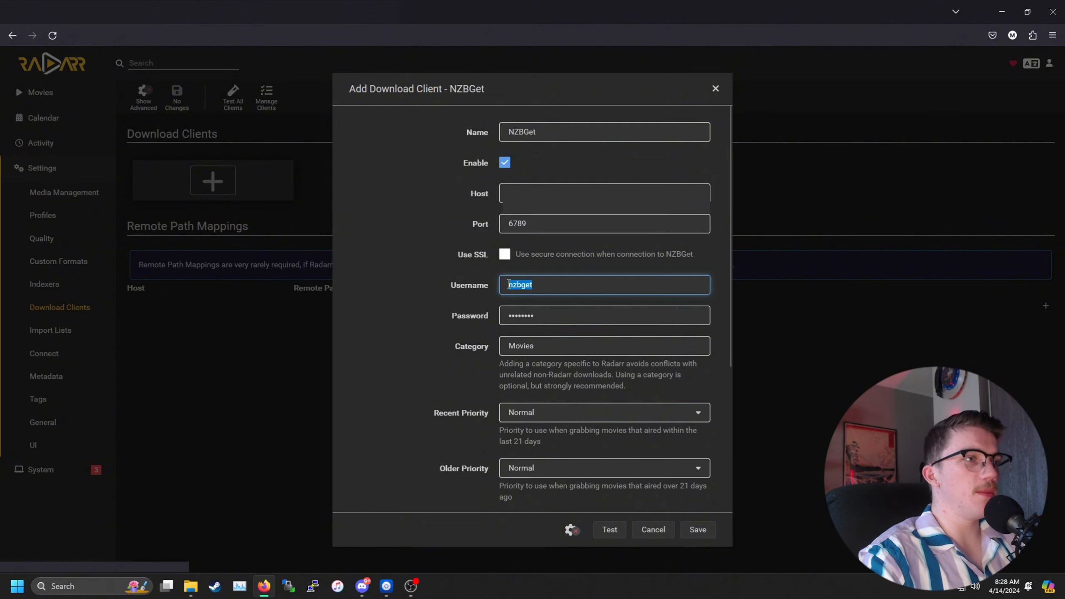
pyautogui.click(526, 318)
pyautogui.doubleClick(526, 318)
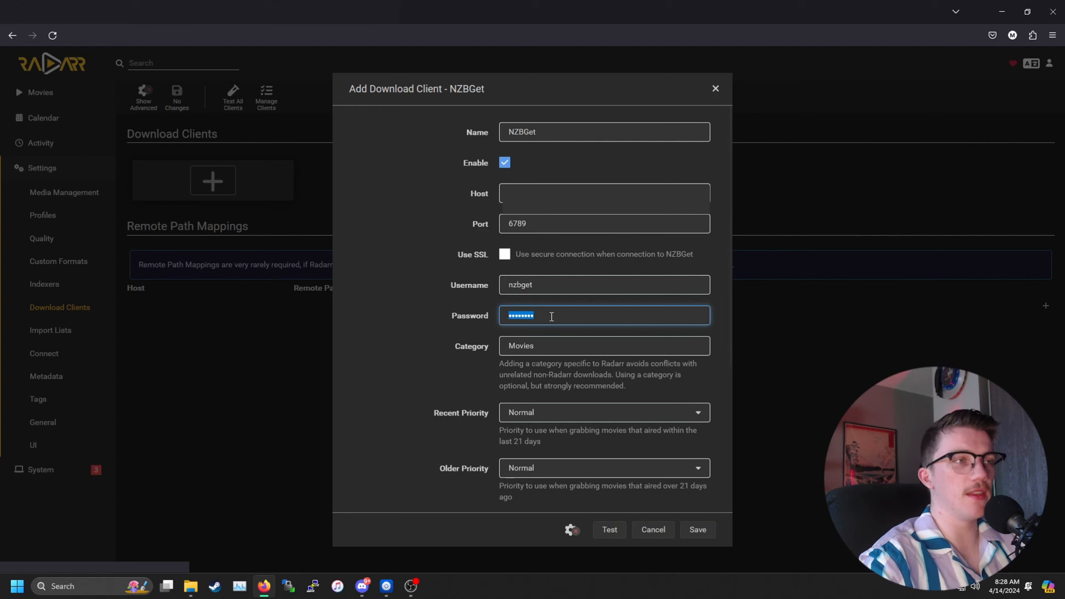
pyautogui.scroll(-3, 554, 317)
pyautogui.press('Tab')
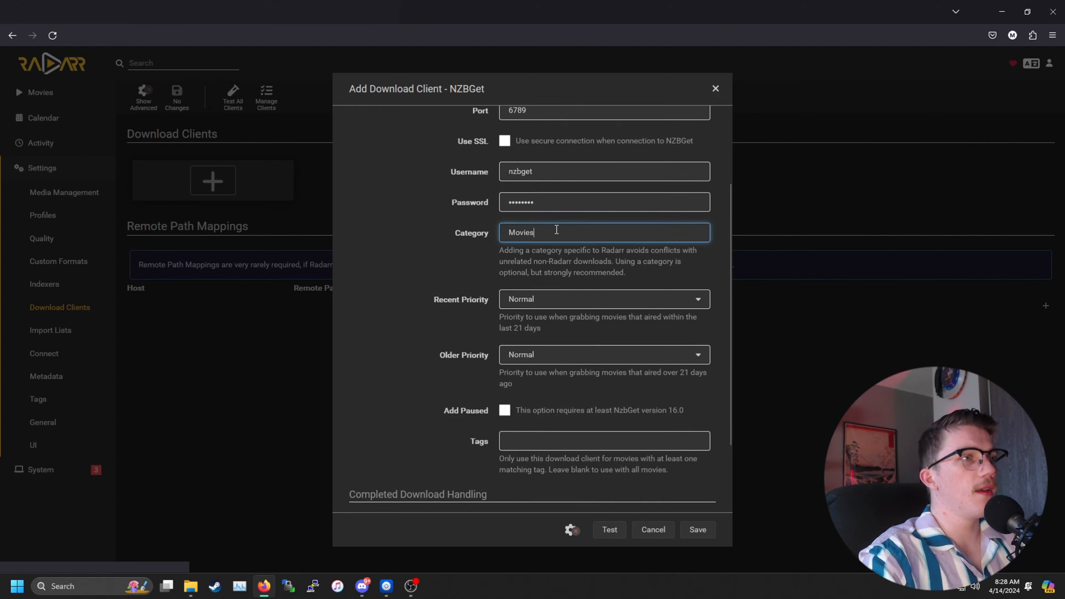
pyautogui.press('BackSpace')
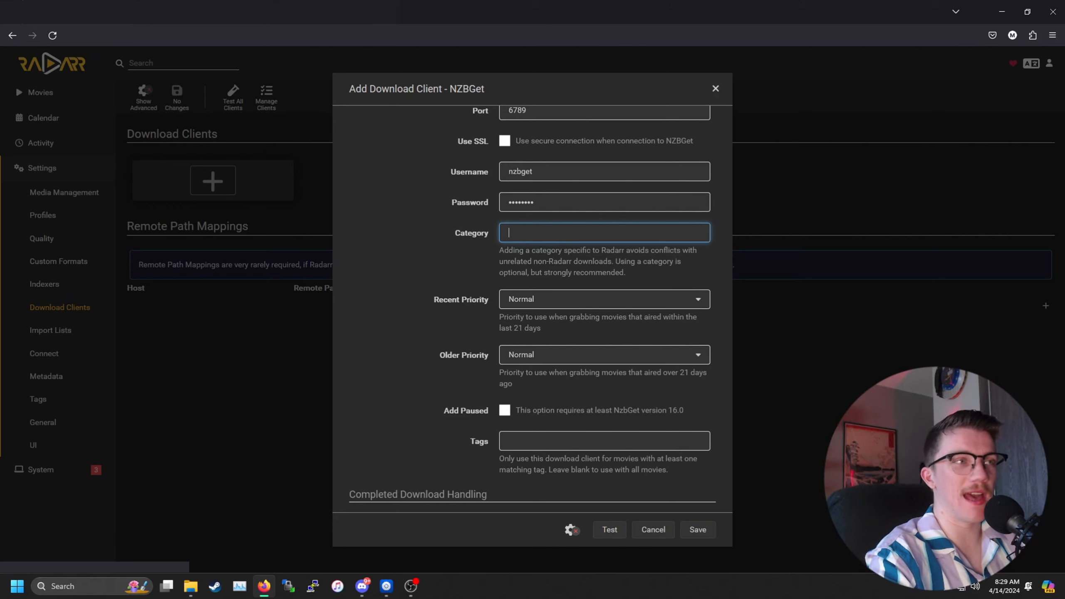
pyautogui.write('Ra')
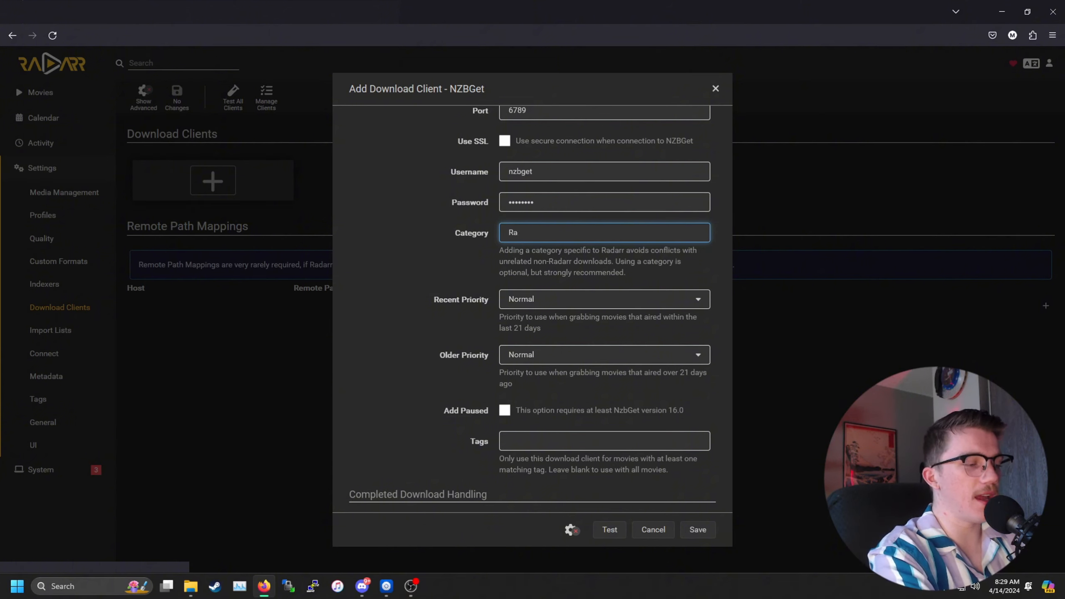
pyautogui.write('darr')
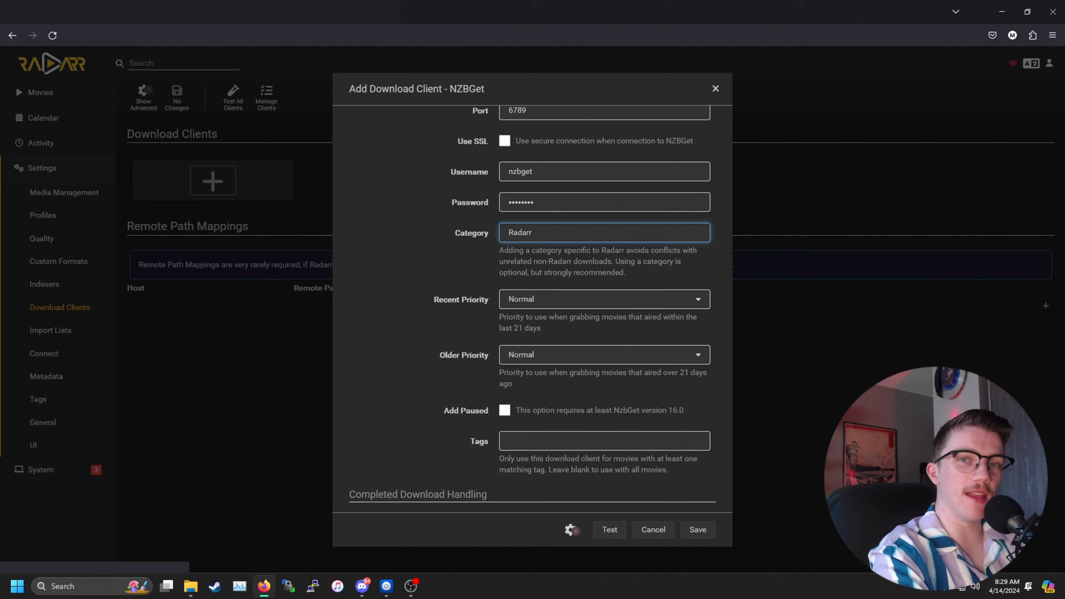
# Step: Keep recent priority at Normal and open the DrunkenSlug indexer settings
pyautogui.click(605, 301)
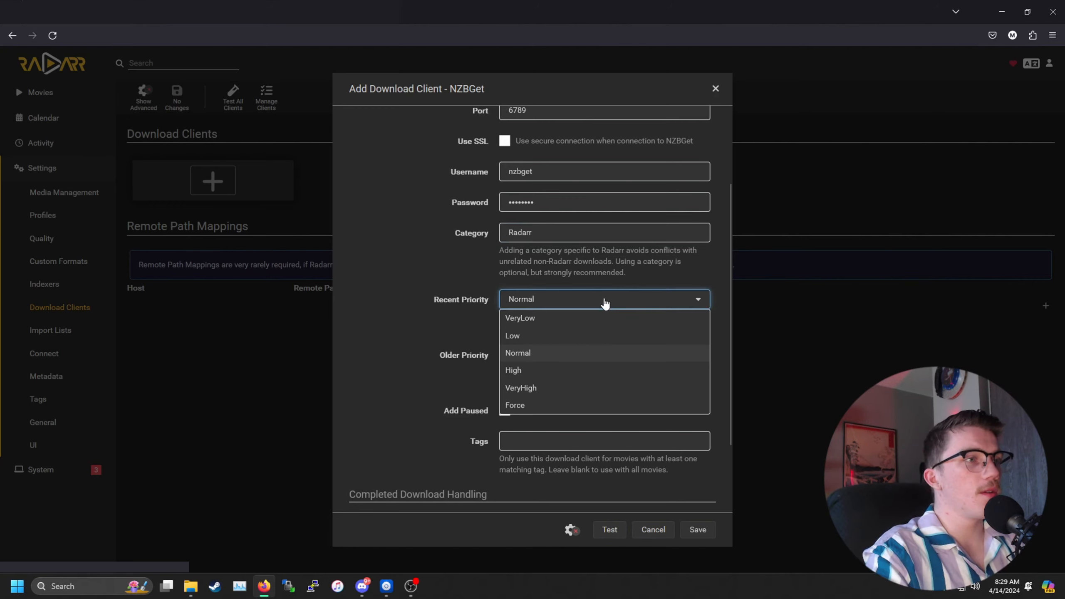
pyautogui.click(604, 301)
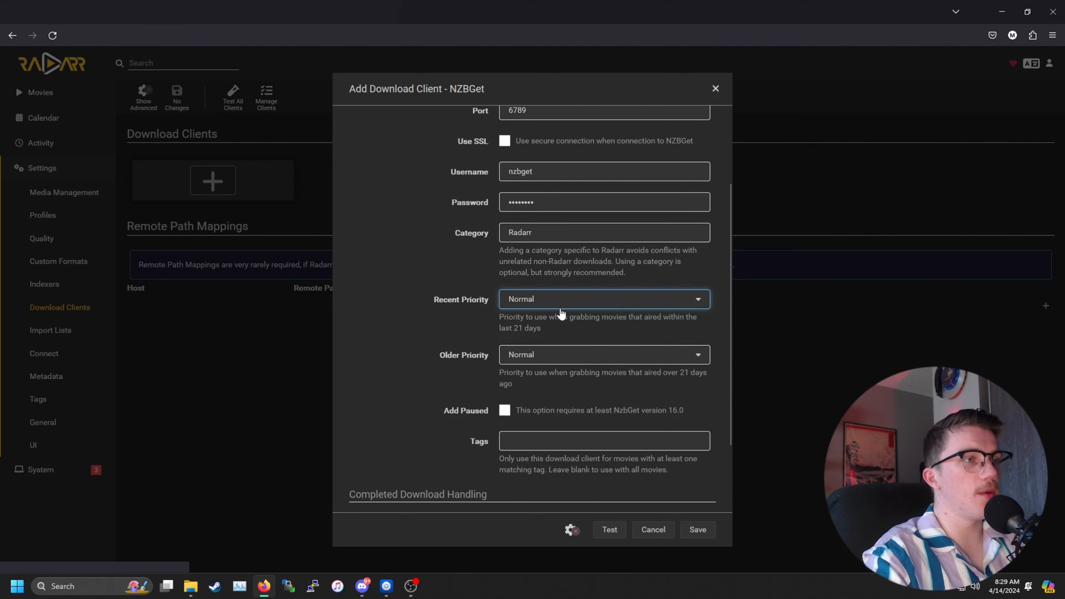
pyautogui.scroll(-3, 529, 369)
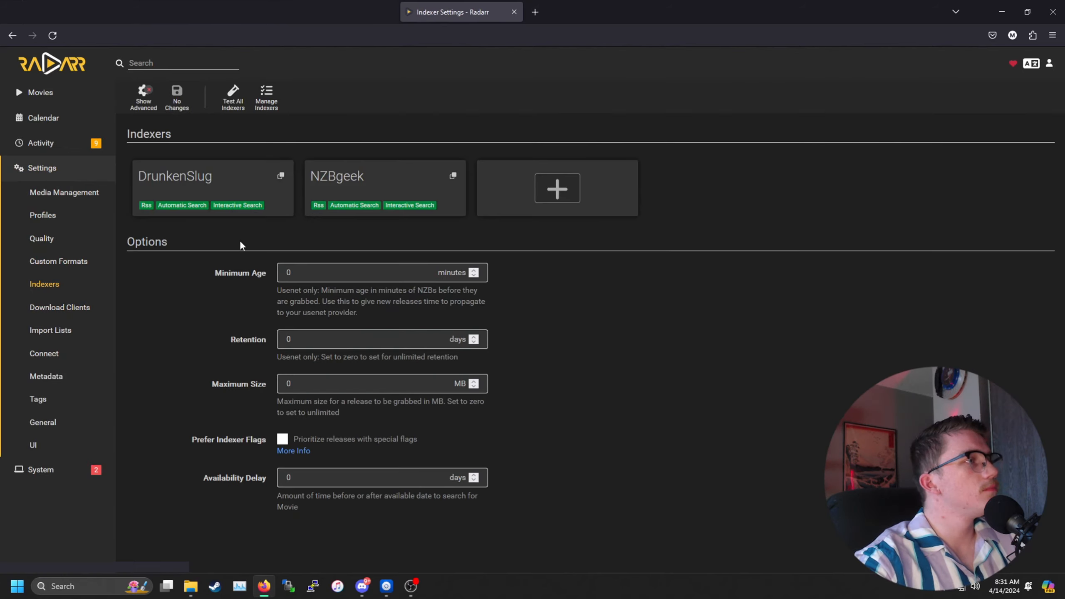
pyautogui.click(223, 179)
# Step: Paste the API key into the DrunkenSlug indexer and test it, which fails with invalid credentials
pyautogui.click(589, 337)
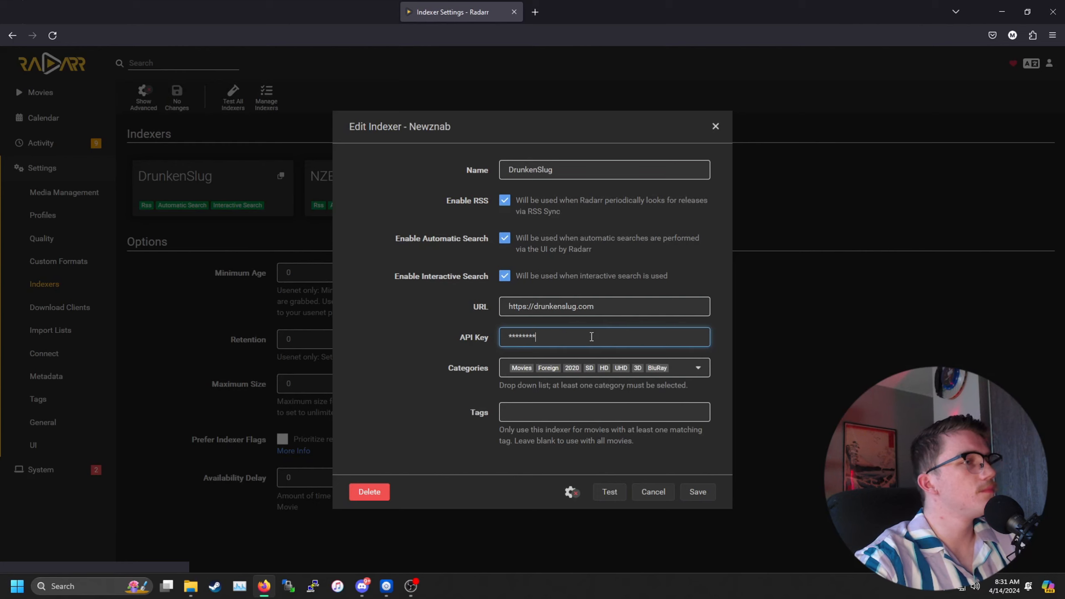
pyautogui.hotkey('ctrl', 'a')
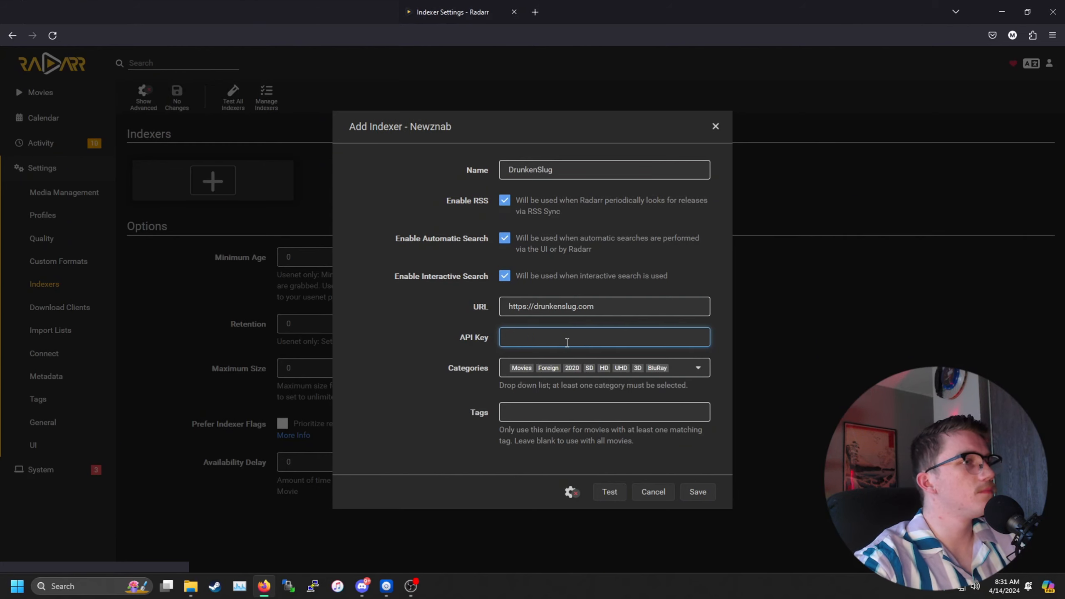
pyautogui.hotkey('ctrl', 'v')
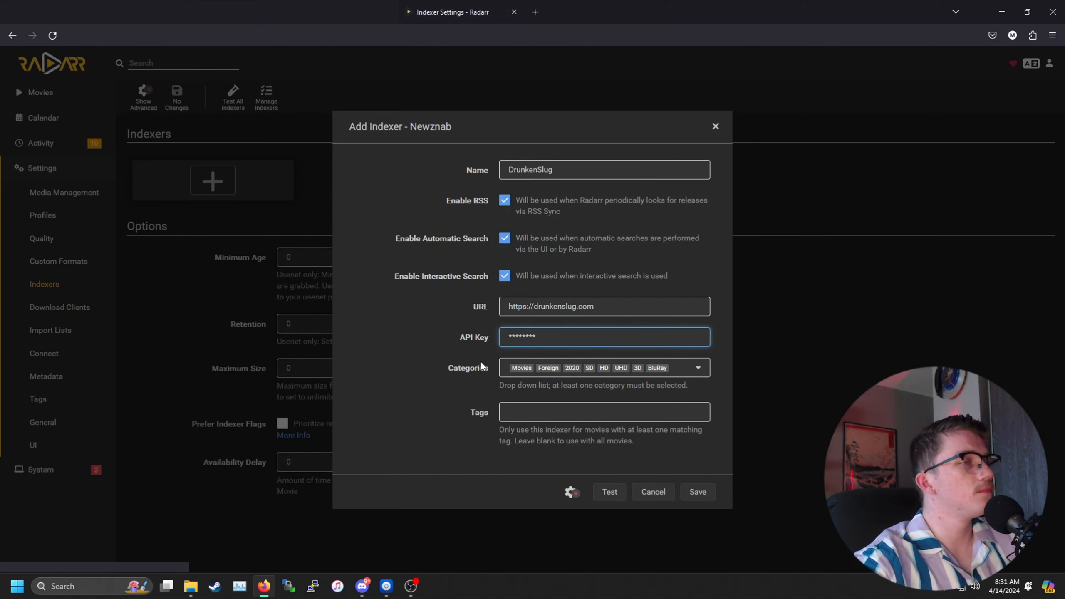
pyautogui.click(610, 492)
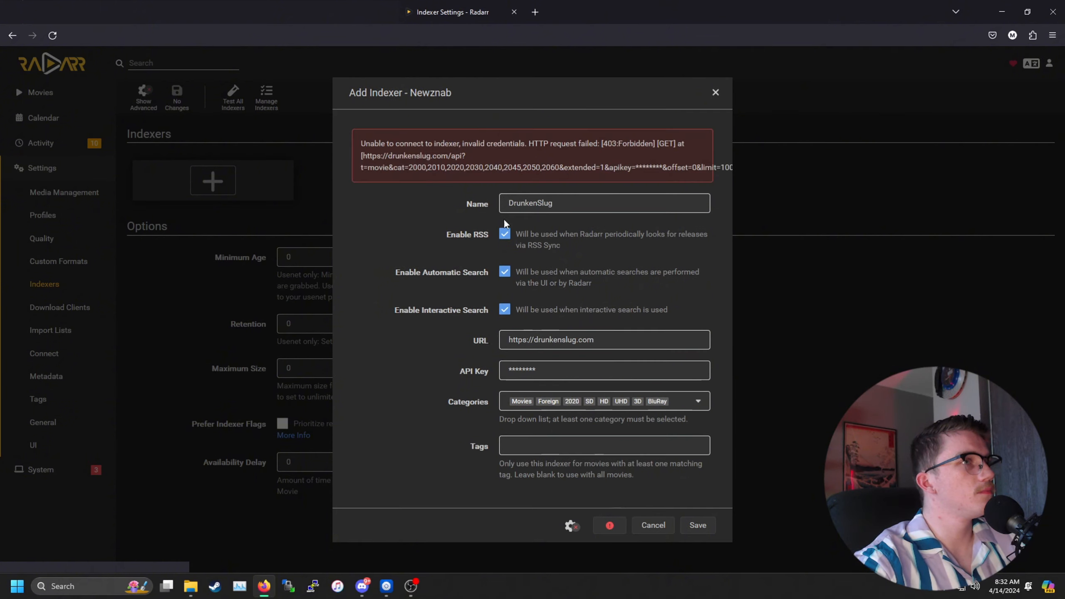
# Step: Open a new blank browser tab and bring up the Firefox Bookmarks menu
pyautogui.click(535, 12)
pyautogui.click(1052, 35)
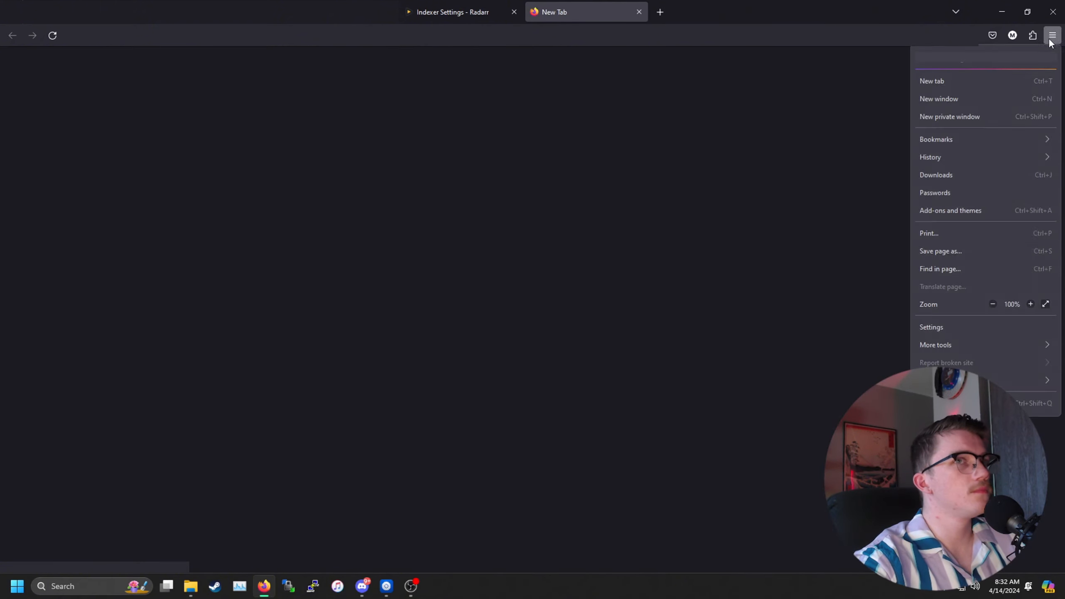
pyautogui.click(955, 141)
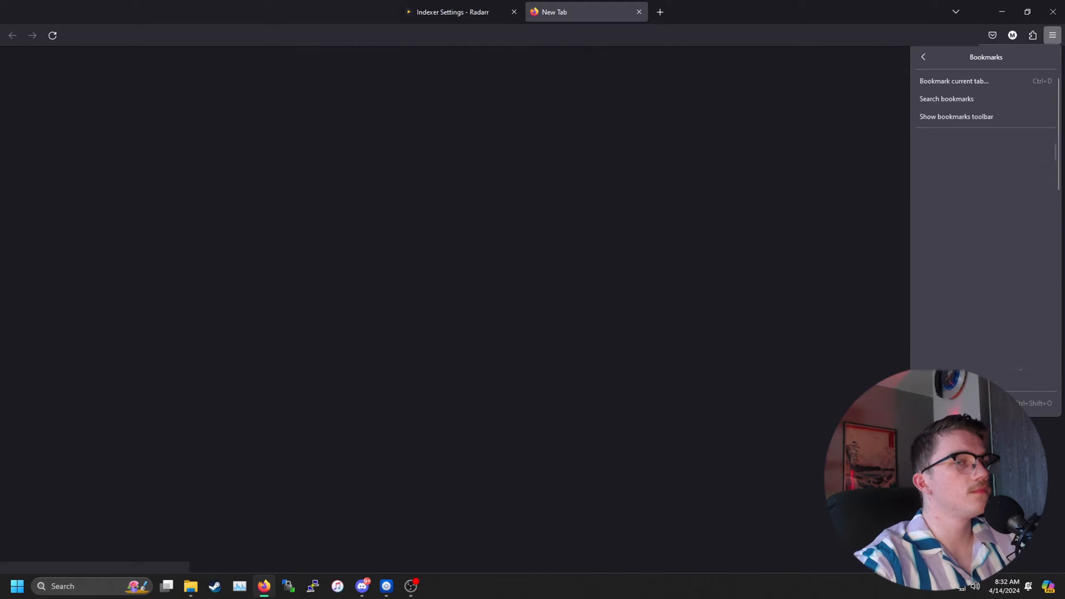